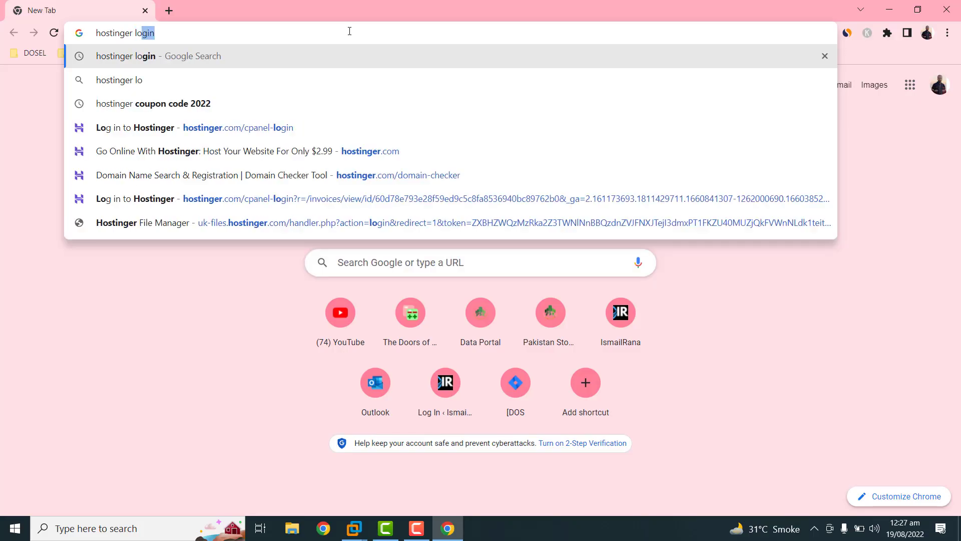
Step: Search Google for "hostinger login", open the Hostinger login page and log in with the saved credentials
{"action": "key", "text": "Return"}
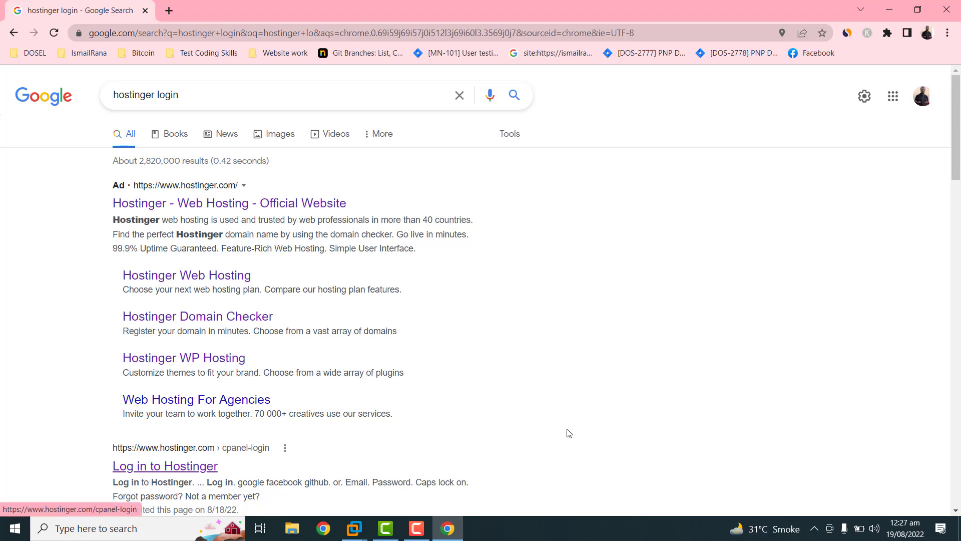
{"action": "scroll", "coordinate": [230, 249], "scroll_direction": "down", "scroll_amount": 4}
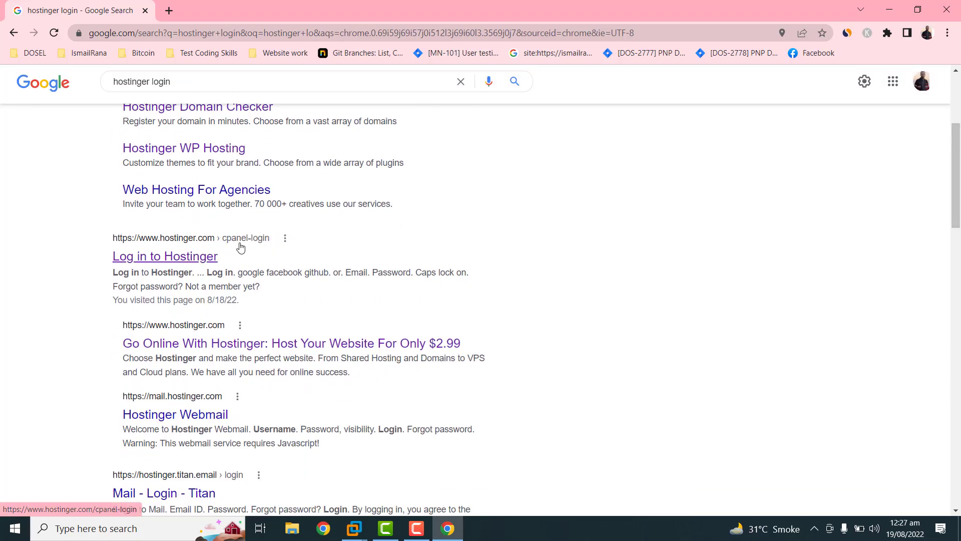
{"action": "left_click", "coordinate": [146, 259]}
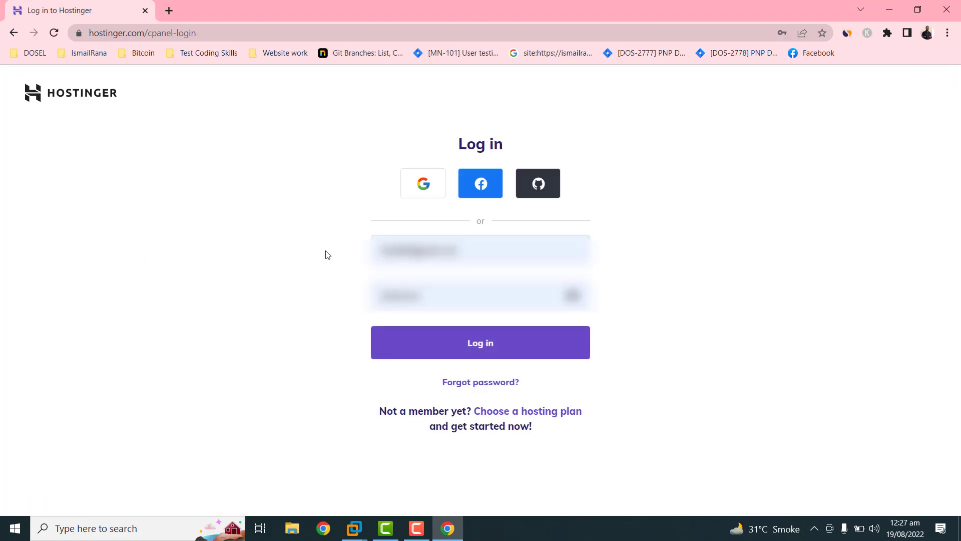
{"action": "left_click", "coordinate": [468, 344]}
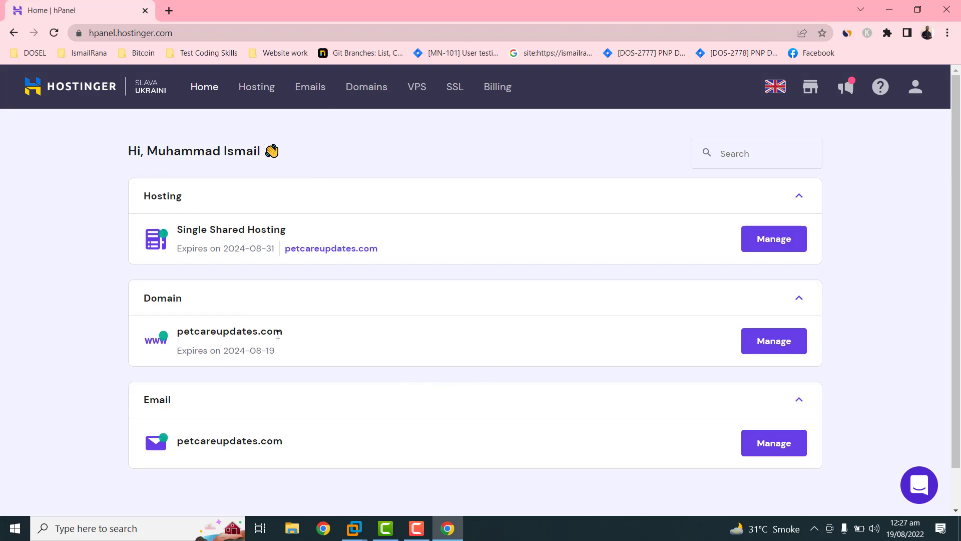
Step: Open the hosting management of petcareupdates.com and start a WordPress installation with the Auto Installer
{"action": "left_click", "coordinate": [257, 87]}
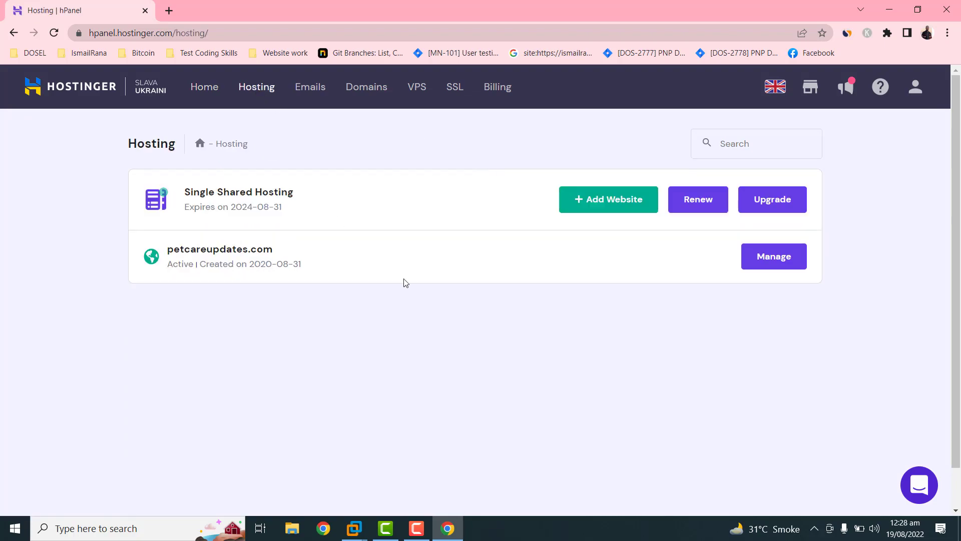
{"action": "left_click", "coordinate": [777, 262]}
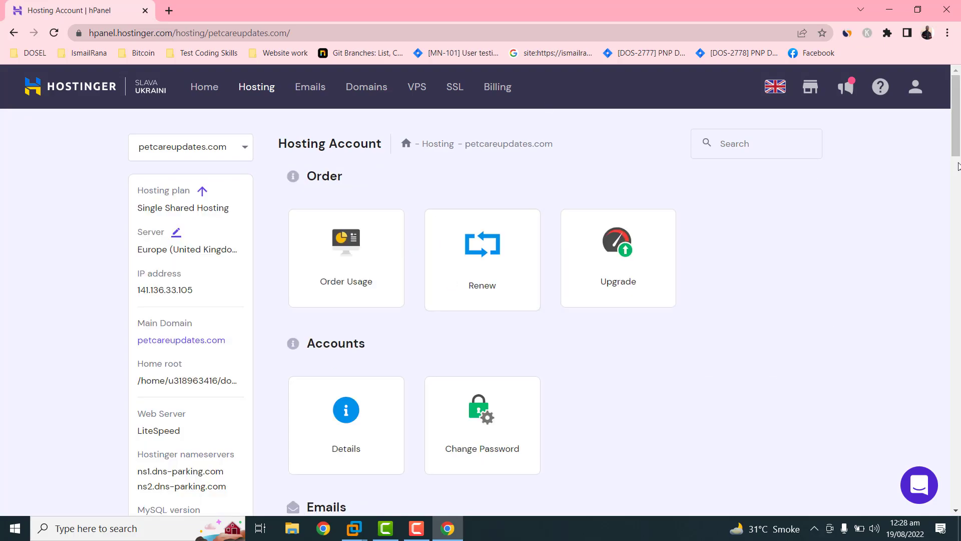
{"action": "left_click_drag", "start_coordinate": [959, 136], "coordinate": [937, 278]}
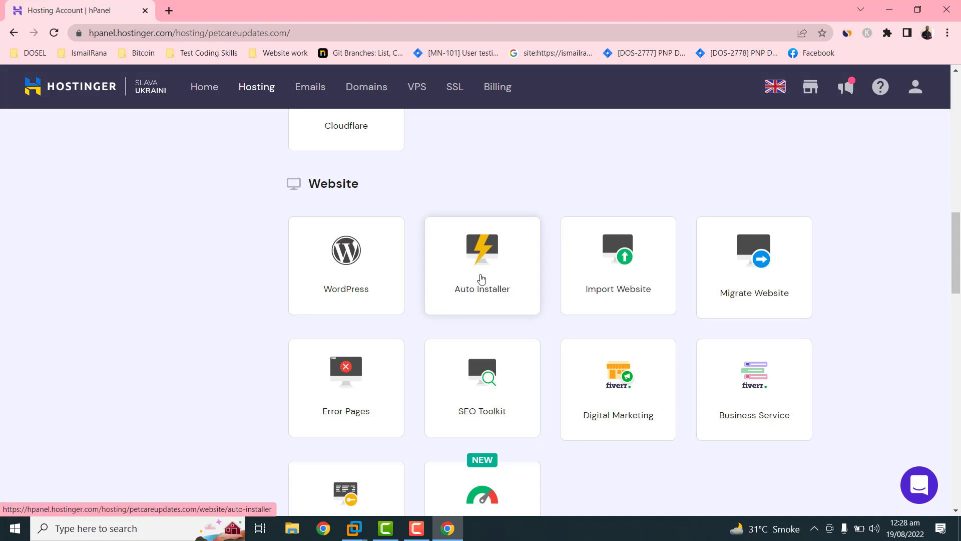
{"action": "left_click", "coordinate": [482, 279]}
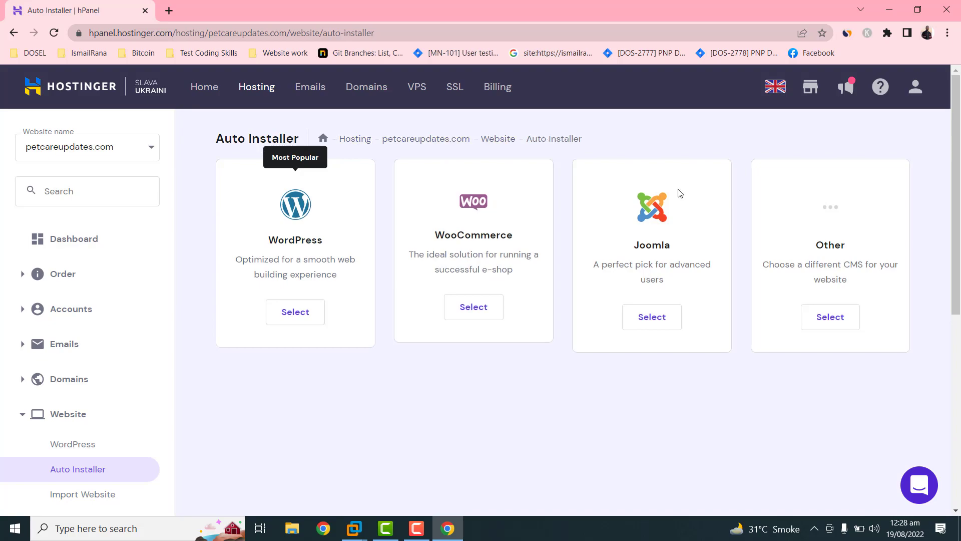
{"action": "left_click", "coordinate": [292, 317]}
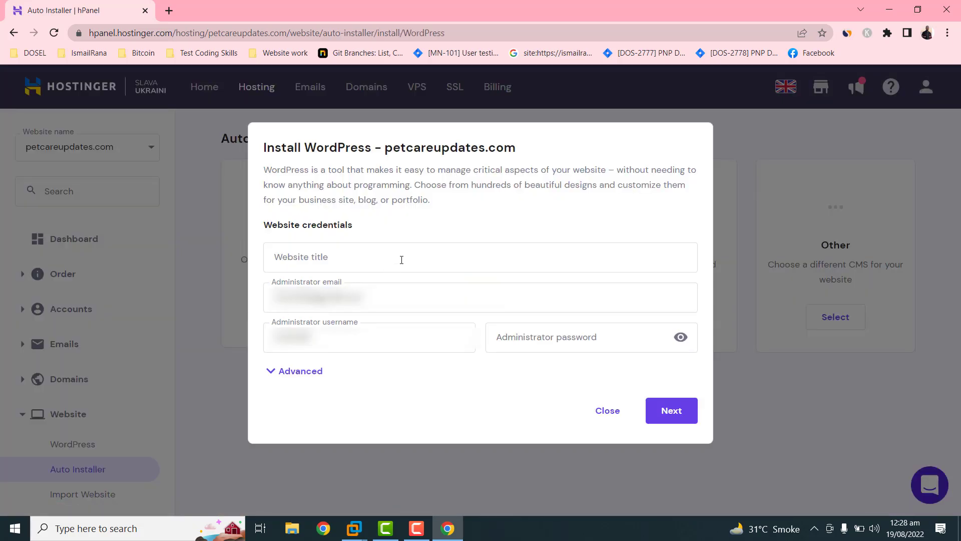
Step: Set the website title to "Pet Care Updates" and fill in the administrator password
{"action": "left_click", "coordinate": [402, 259]}
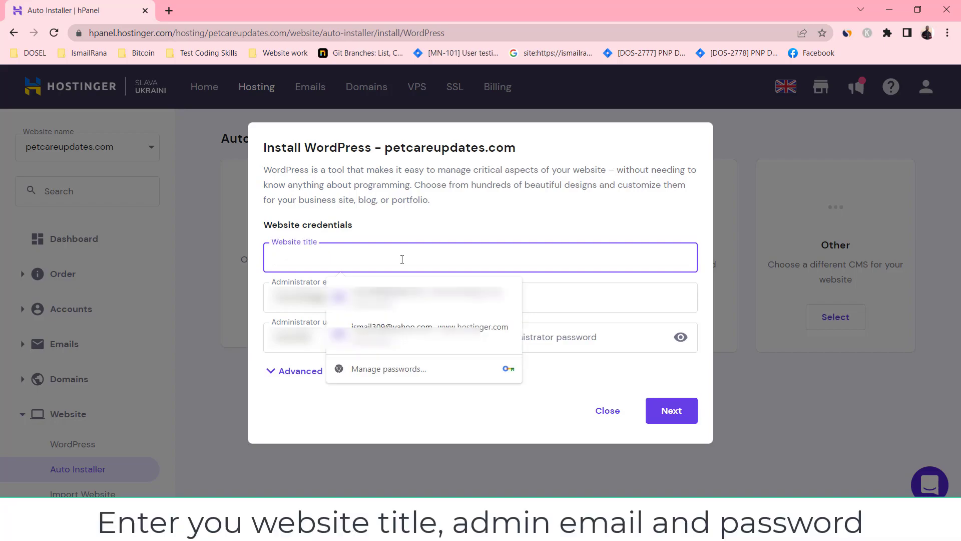
{"action": "type", "text": "Pet"}
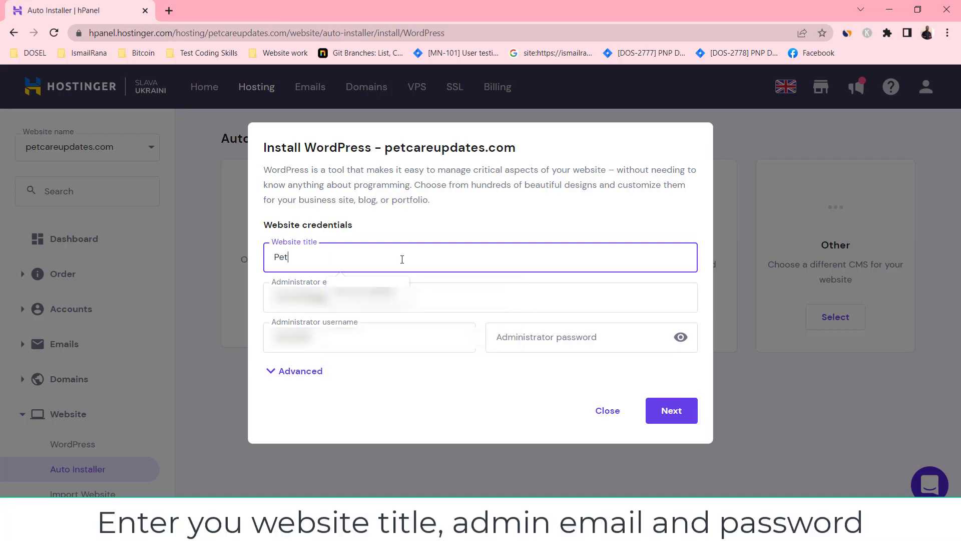
{"action": "type", "text": " Care "}
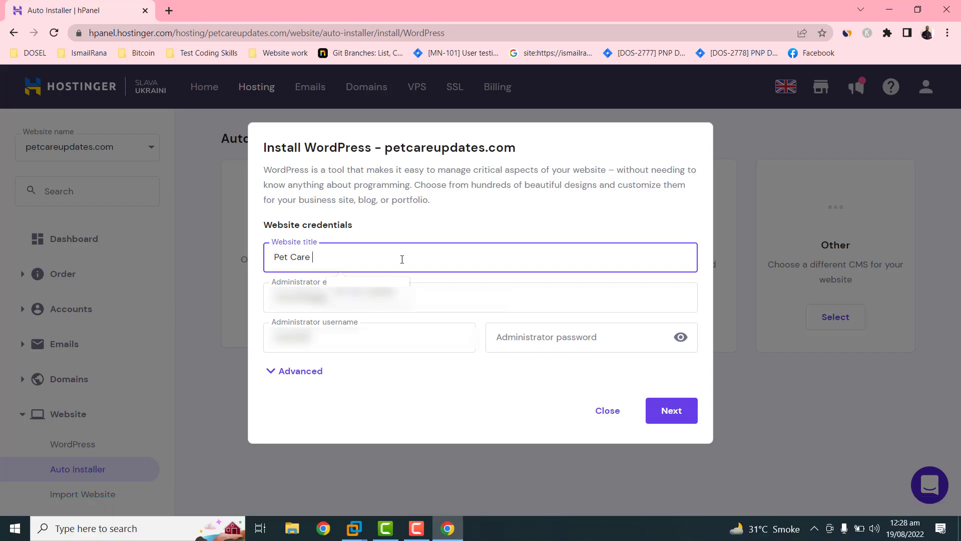
{"action": "type", "text": "Updates"}
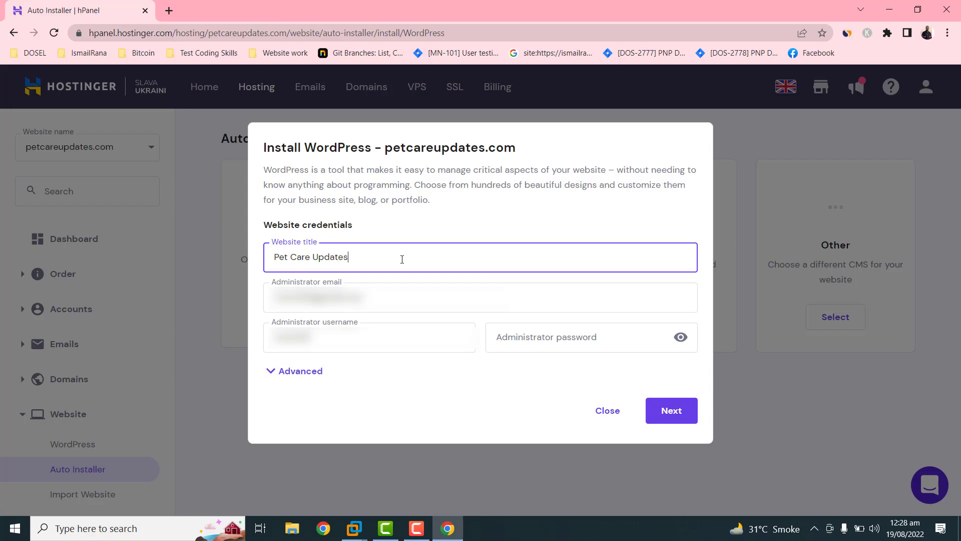
{"action": "left_click", "coordinate": [535, 330]}
{"action": "left_click", "coordinate": [610, 373]}
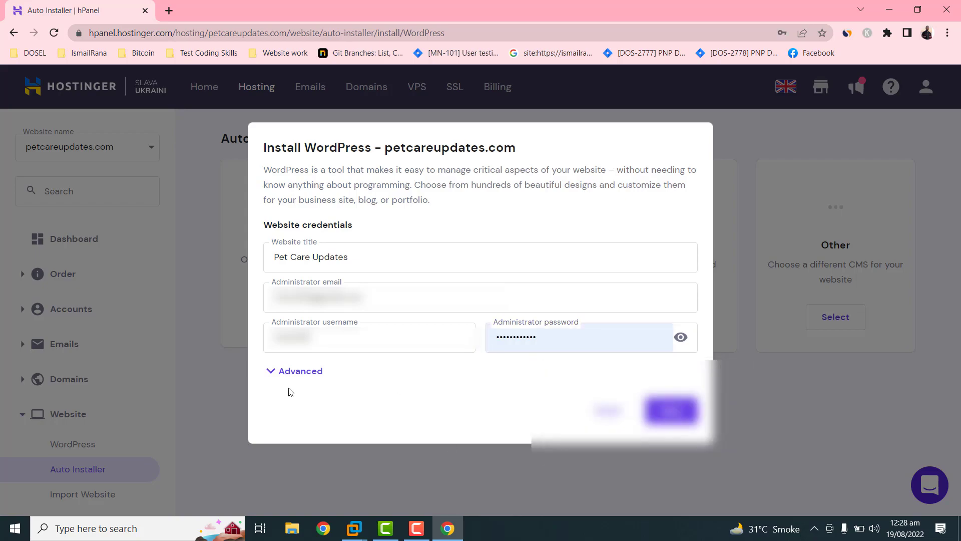
Step: Expand the advanced options, keep the defaults, and install WordPress 6.0.1 in English with updates only to minor versions
{"action": "left_click", "coordinate": [286, 371]}
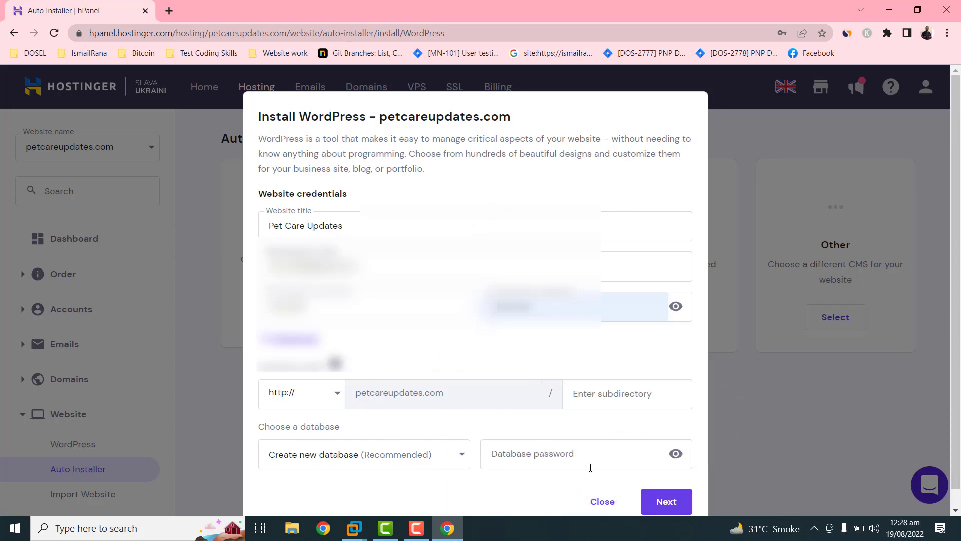
{"action": "left_click", "coordinate": [680, 503]}
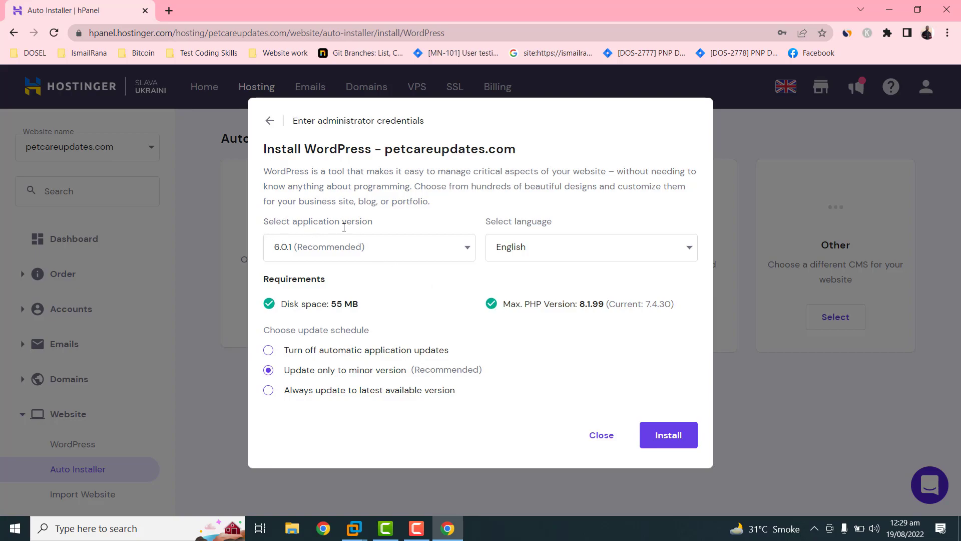
{"action": "left_click", "coordinate": [385, 249]}
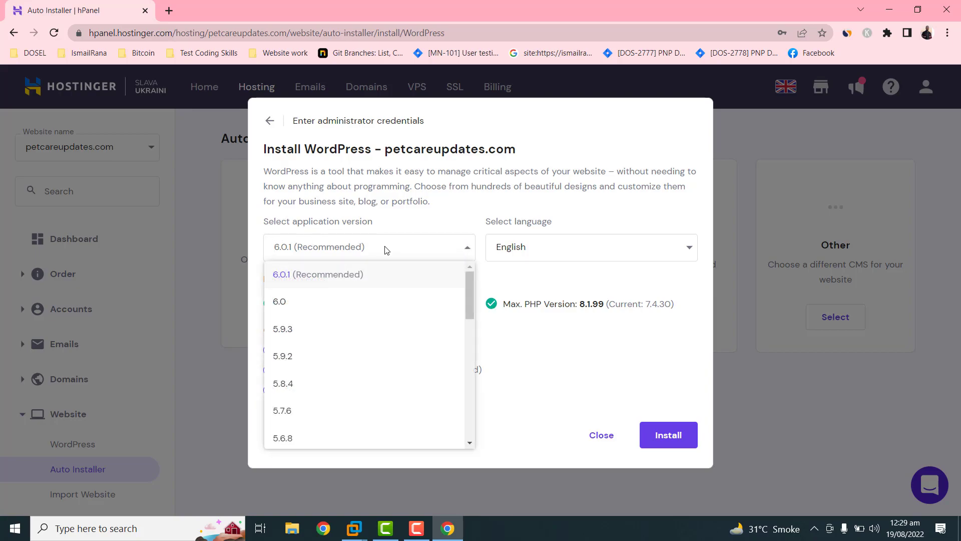
{"action": "left_click", "coordinate": [387, 249]}
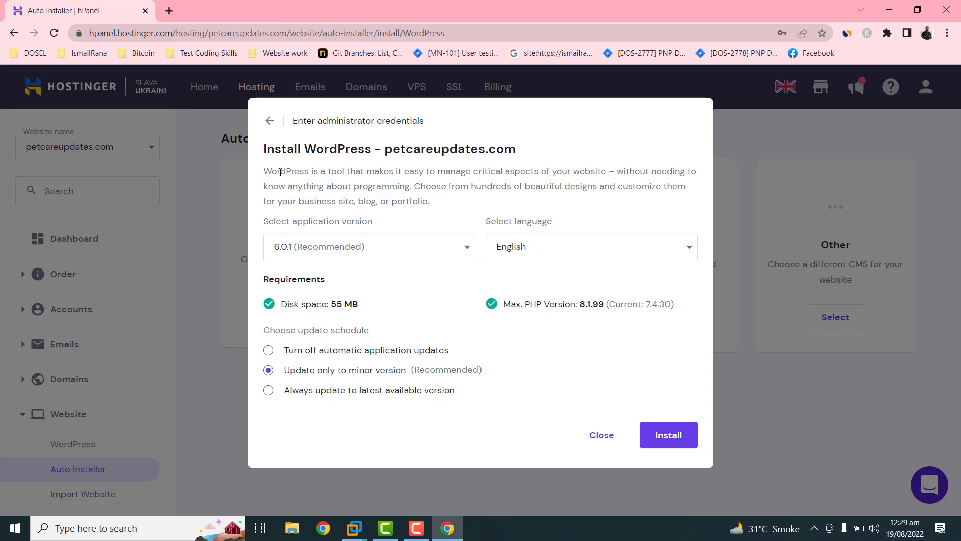
{"action": "left_click", "coordinate": [670, 436]}
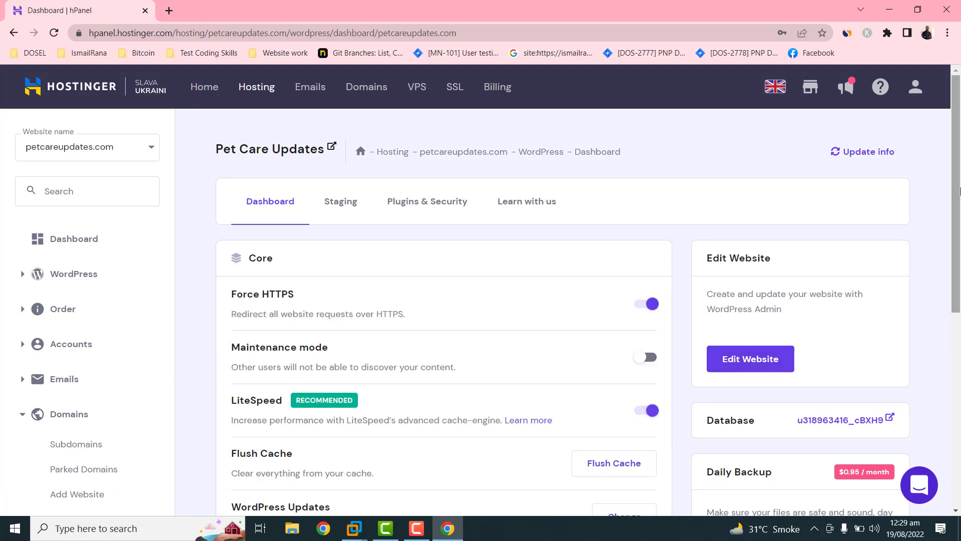
Step: Review the Core, Speed & Security and Site Installs settings on the Pet Care Updates hosting dashboard
{"action": "left_click_drag", "start_coordinate": [960, 186], "coordinate": [960, 220]}
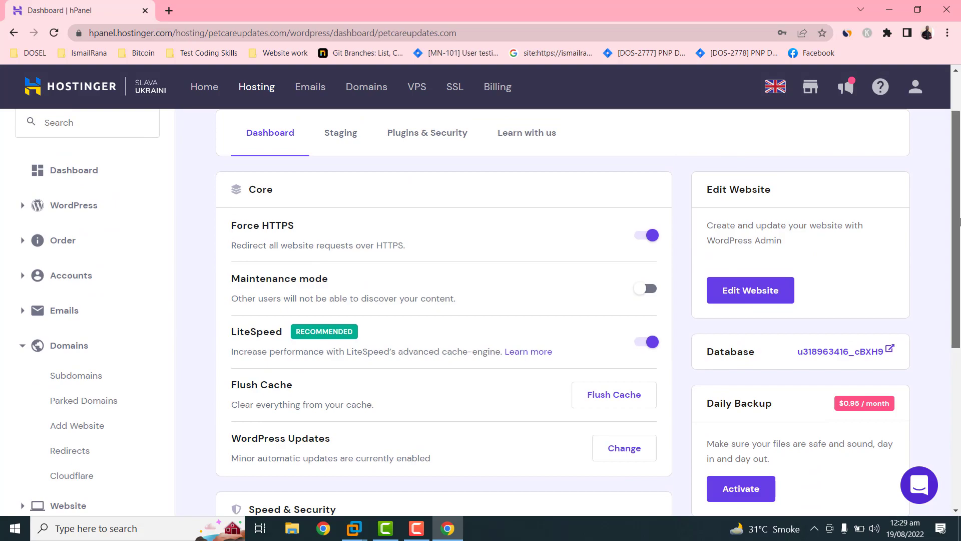
{"action": "left_click_drag", "start_coordinate": [960, 221], "coordinate": [960, 186]}
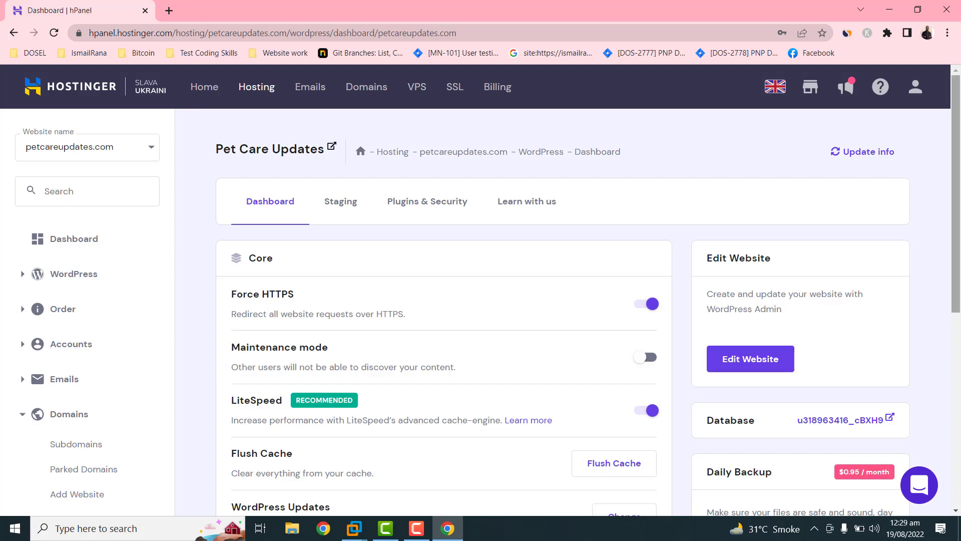
{"action": "left_click_drag", "start_coordinate": [958, 167], "coordinate": [960, 278]}
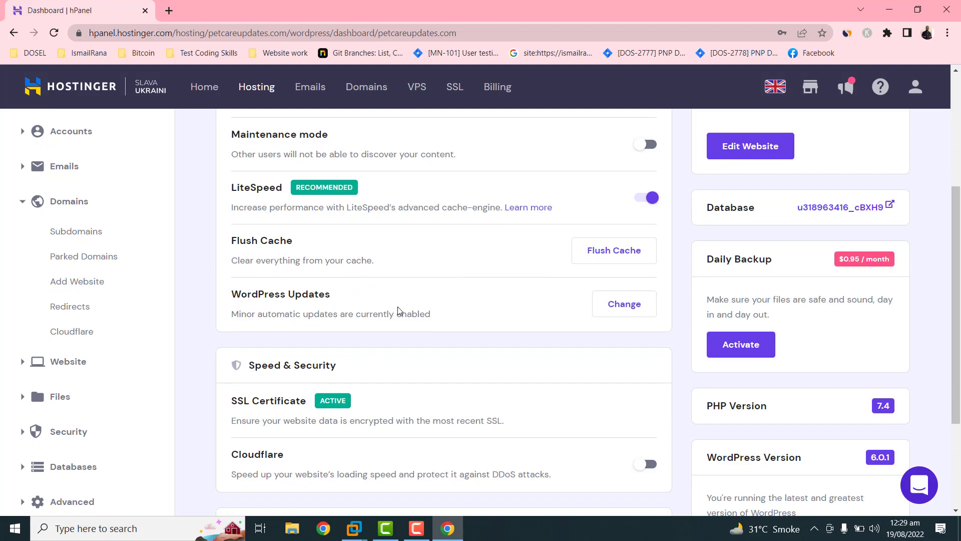
{"action": "left_click_drag", "start_coordinate": [960, 284], "coordinate": [960, 292]}
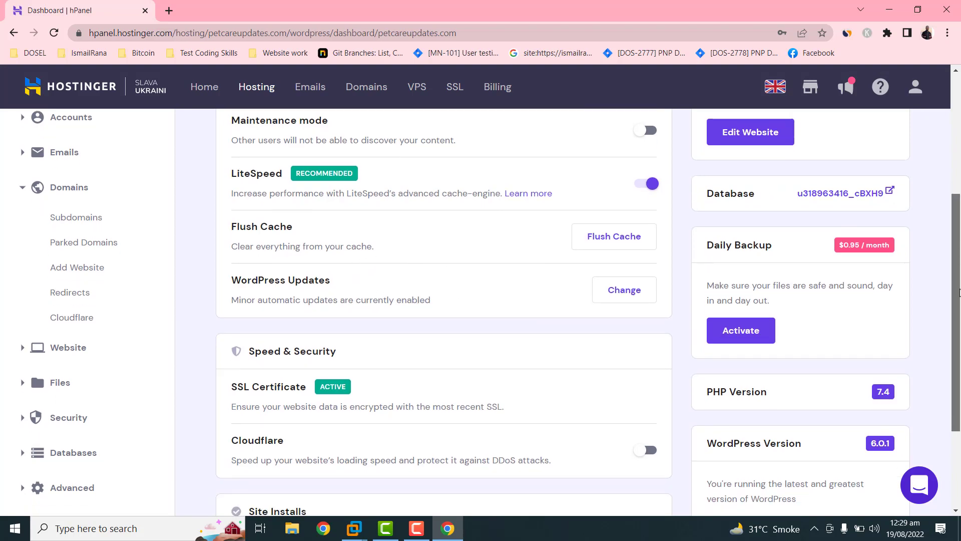
{"action": "scroll", "coordinate": [960, 292], "scroll_direction": "down", "scroll_amount": 3}
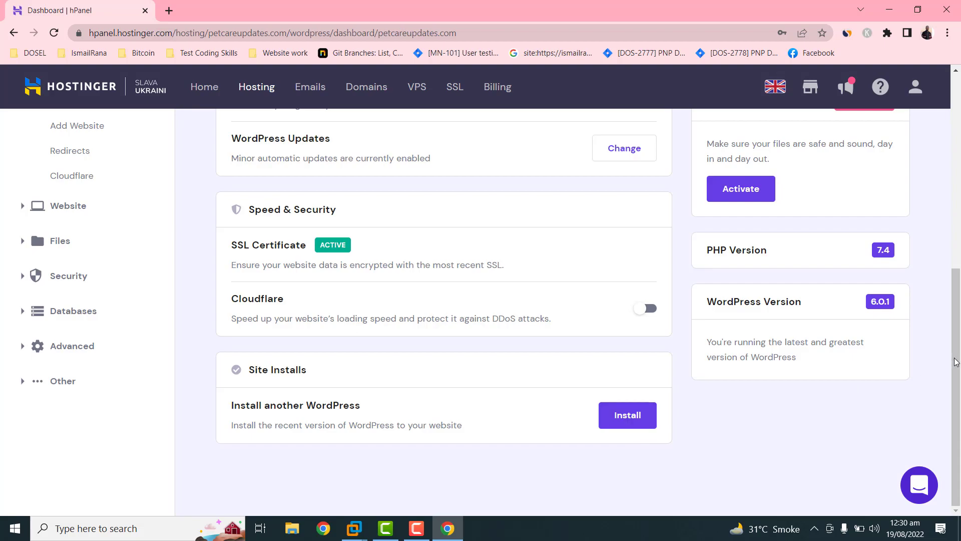
{"action": "left_click_drag", "start_coordinate": [958, 356], "coordinate": [938, 154]}
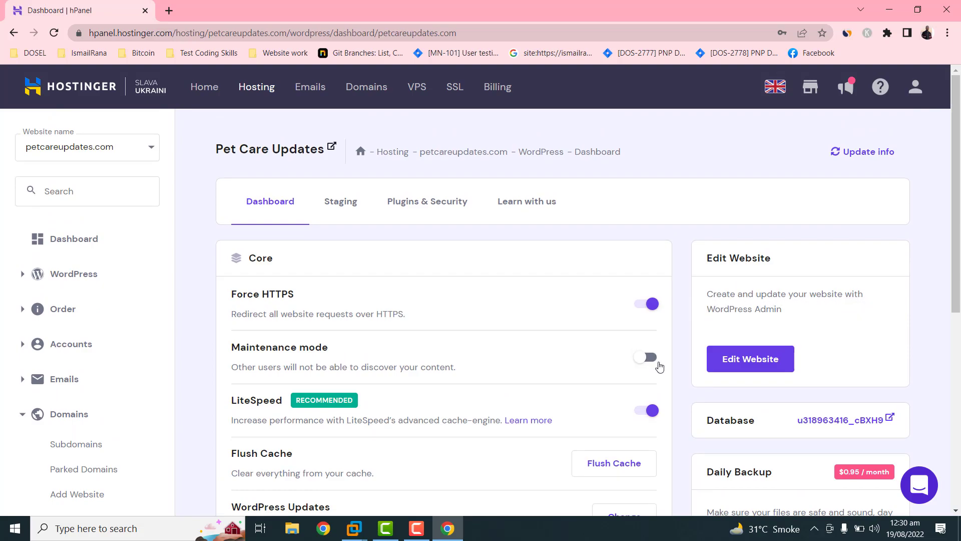
Step: Look through the site's Staging, Plugins & Security and Learn with us pages, and return to its hosting dashboard
{"action": "left_click", "coordinate": [338, 206]}
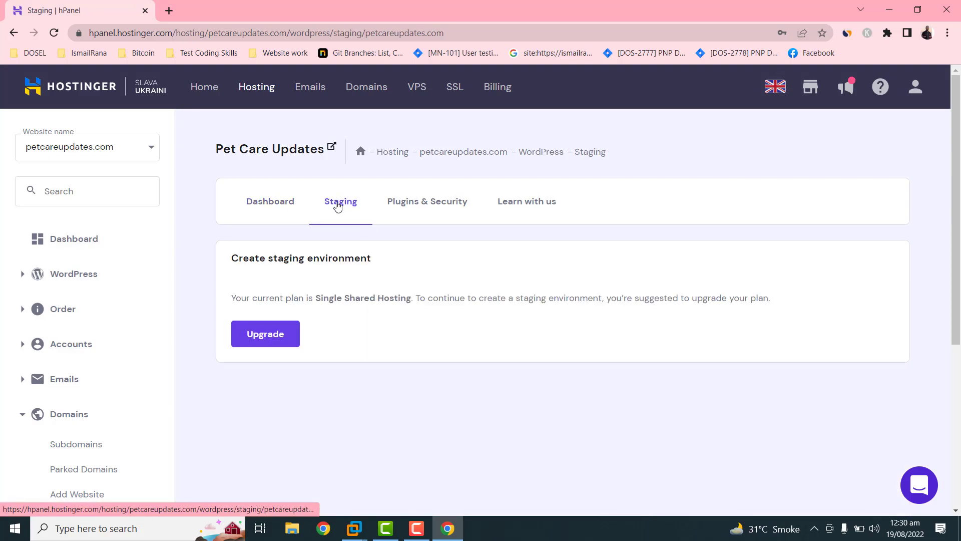
{"action": "left_click", "coordinate": [406, 205]}
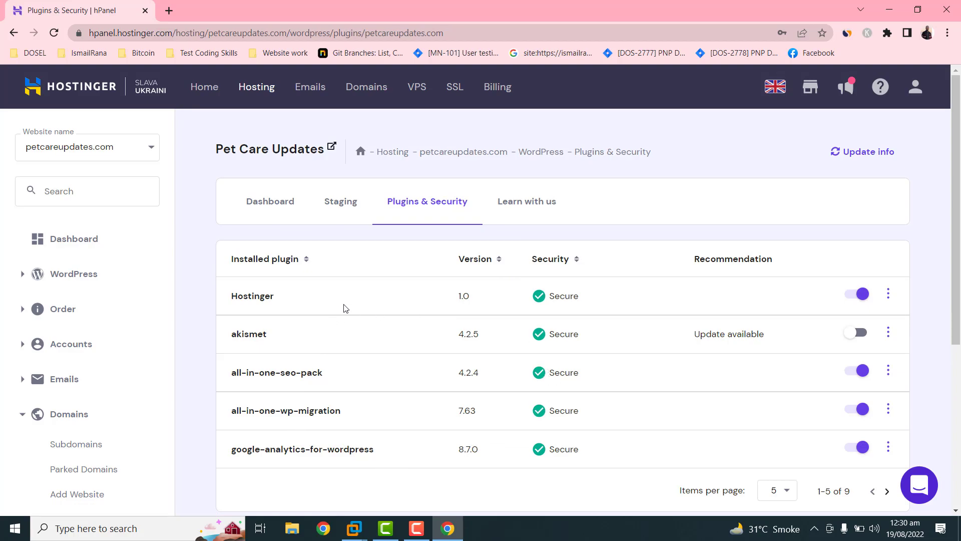
{"action": "left_click", "coordinate": [522, 212]}
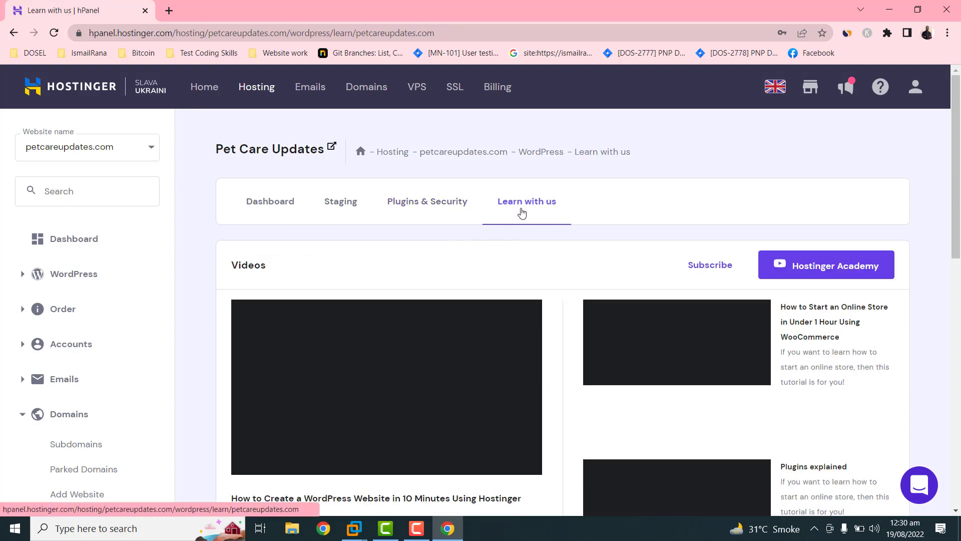
{"action": "left_click", "coordinate": [267, 204]}
{"action": "scroll", "coordinate": [718, 278], "scroll_direction": "down", "scroll_amount": 7}
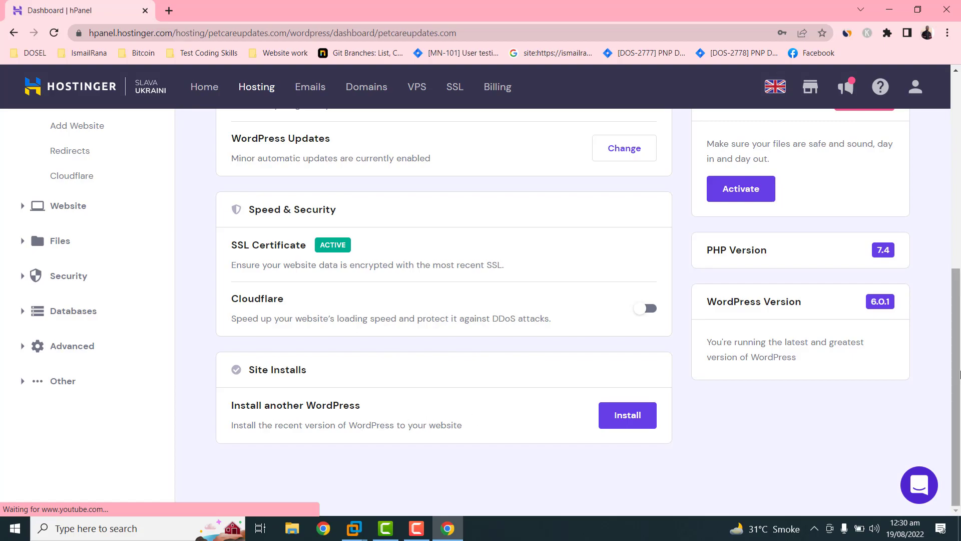
{"action": "scroll", "coordinate": [960, 373], "scroll_direction": "up", "scroll_amount": 8}
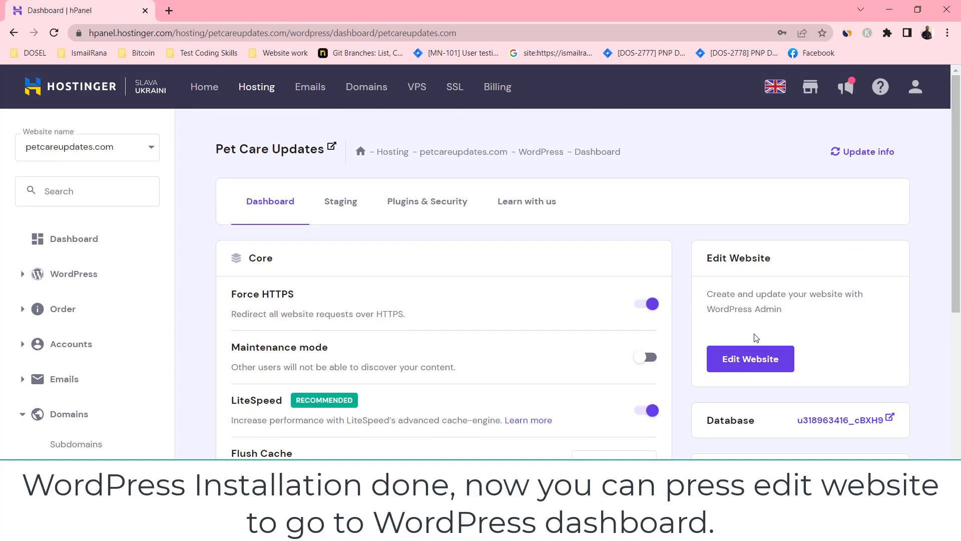
Step: Open the Pet Care Updates site in WordPress admin for editing and dismiss the welcome panel
{"action": "left_click", "coordinate": [744, 361]}
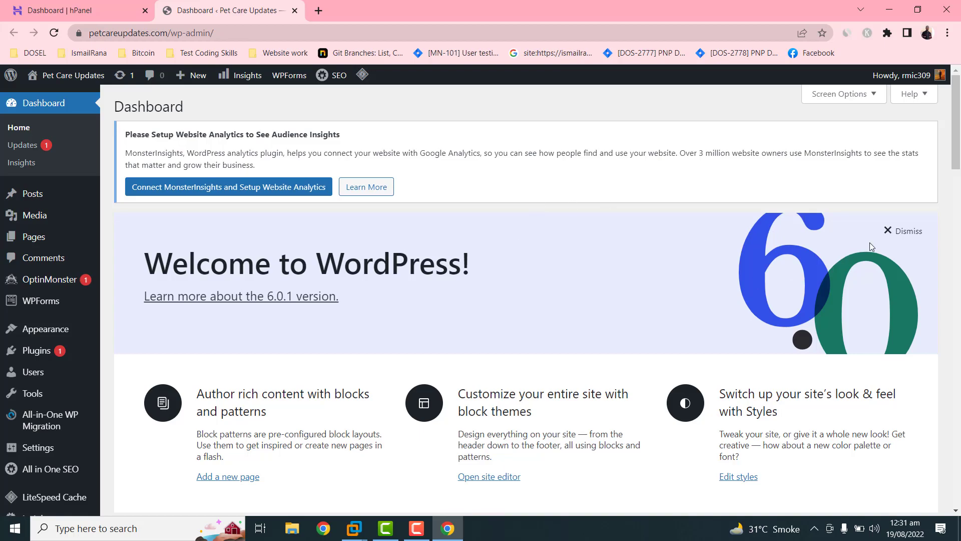
{"action": "left_click", "coordinate": [891, 231]}
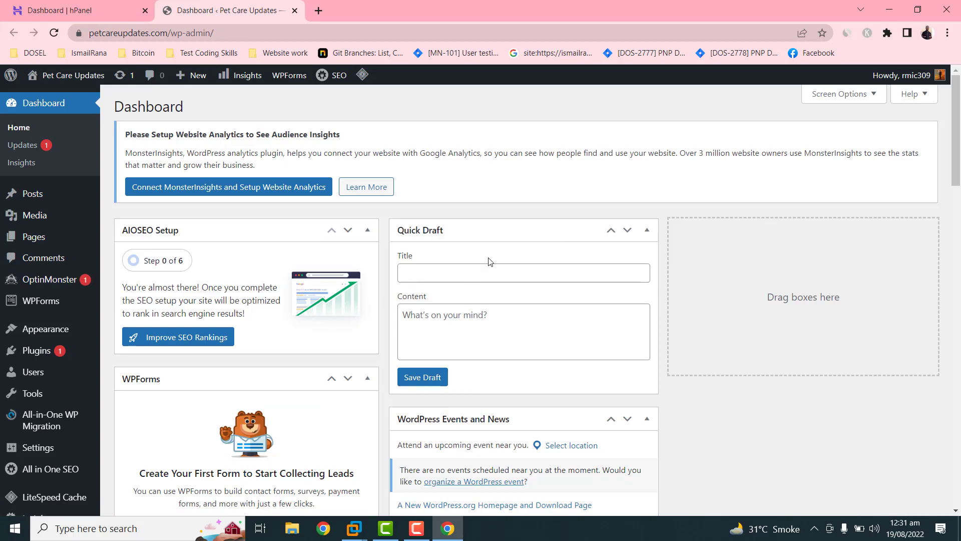
Step: Look over the WordPress dashboard widgets and open the WordPress Updates page
{"action": "left_click_drag", "start_coordinate": [957, 173], "coordinate": [945, 502]}
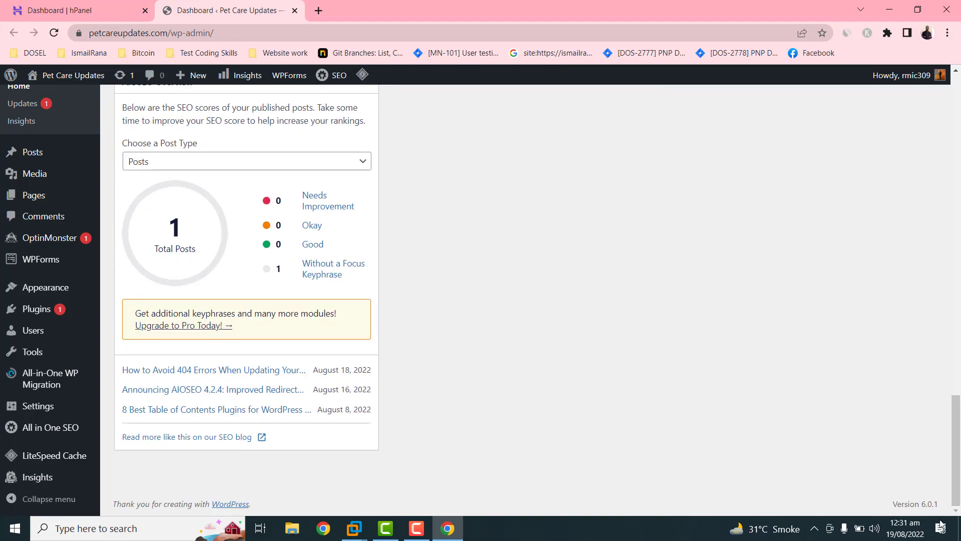
{"action": "left_click_drag", "start_coordinate": [953, 491], "coordinate": [946, 162]}
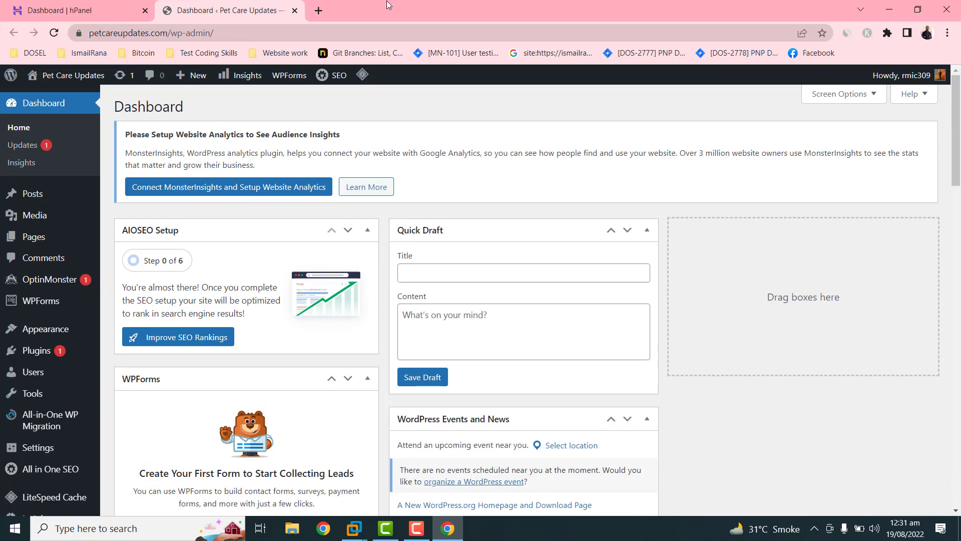
{"action": "left_click", "coordinate": [28, 144]}
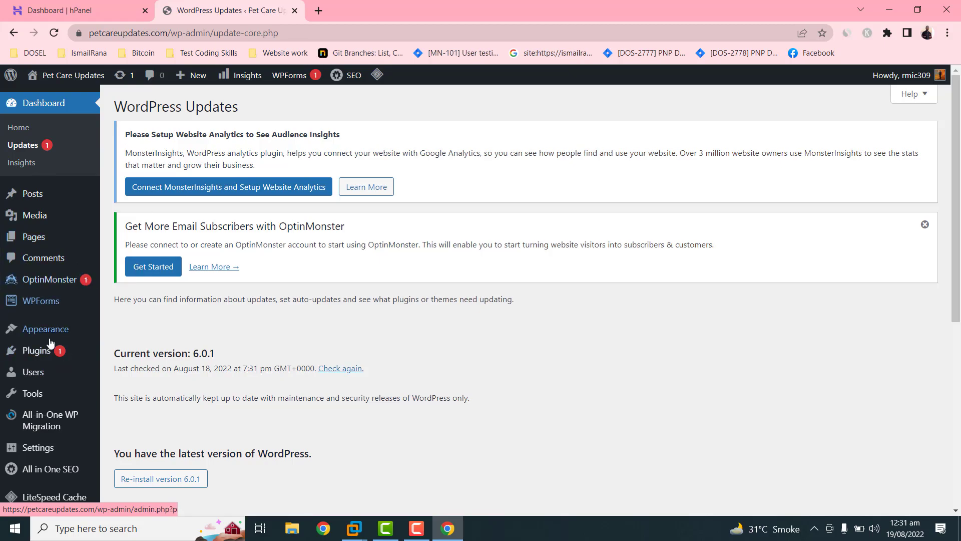
{"action": "mouse_move", "coordinate": [78, 418]}
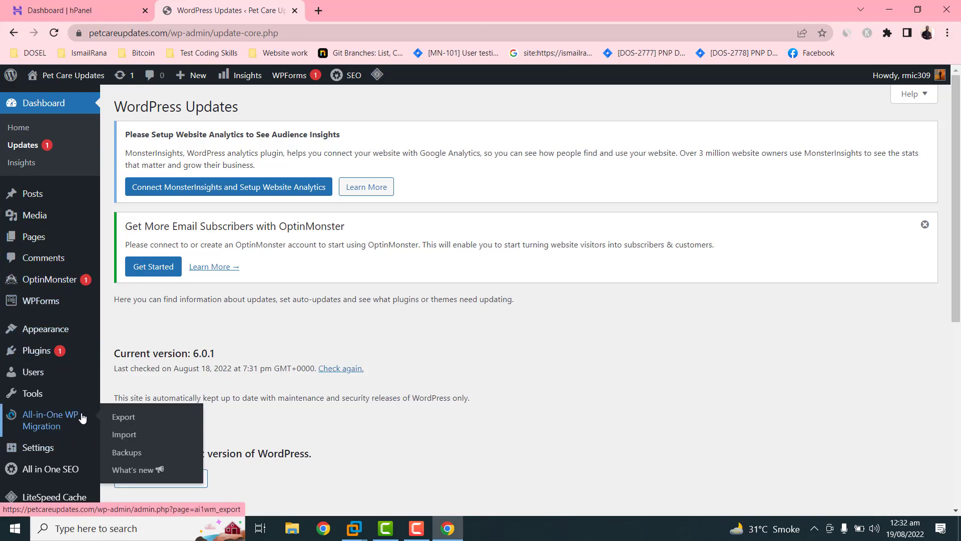
{"action": "mouse_move", "coordinate": [64, 285]}
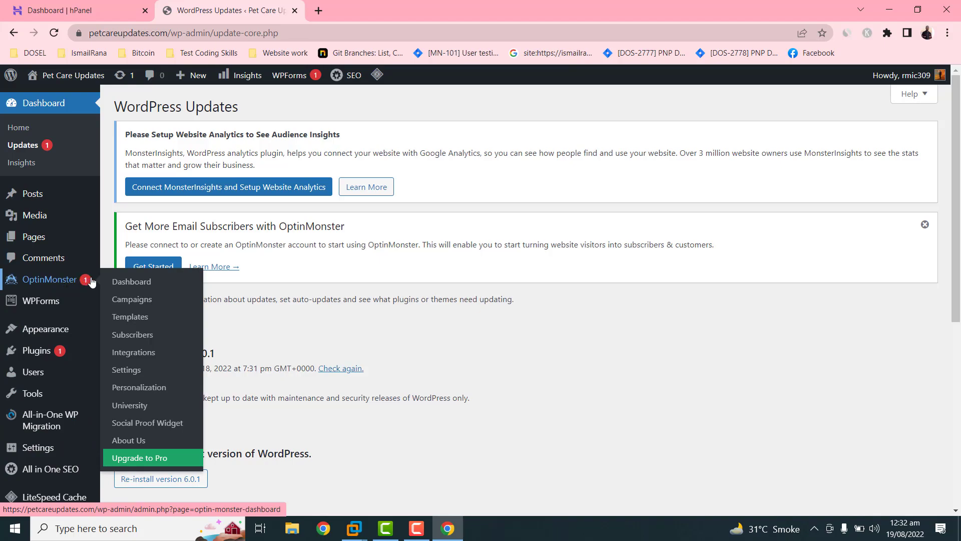
{"action": "mouse_move", "coordinate": [76, 205]}
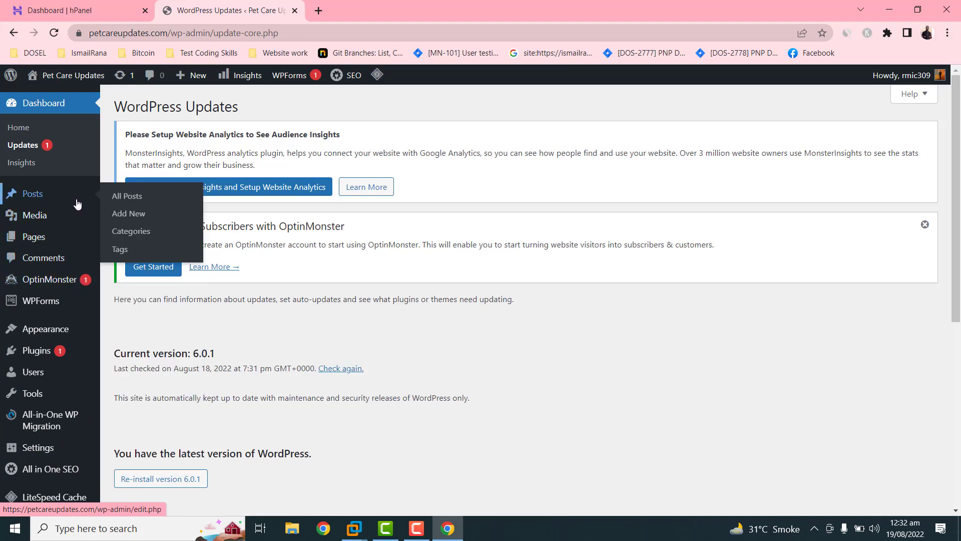
Step: Open petcareupdates.com in a new browser tab and look over its home page and Sample Page
{"action": "left_click", "coordinate": [317, 9]}
{"action": "type", "text": "petcareupdates.com"}
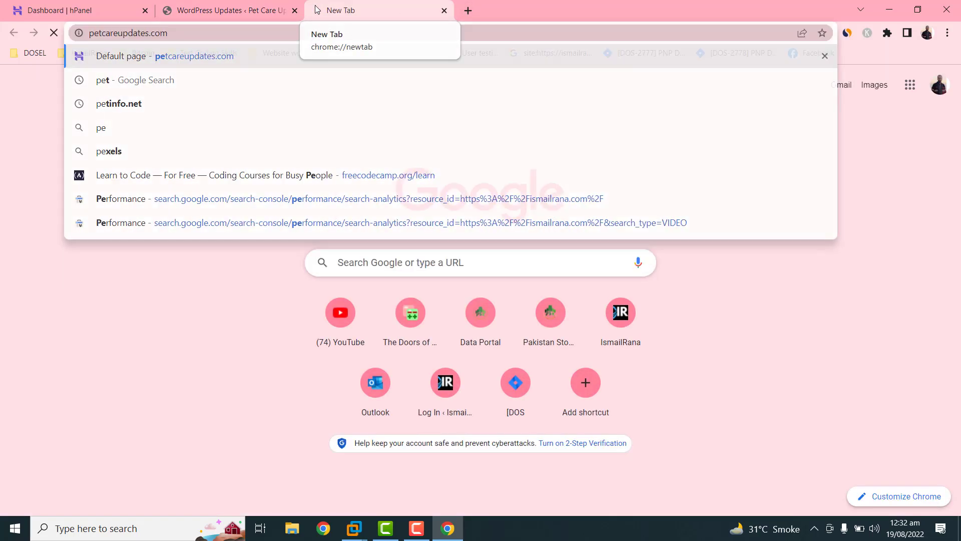
{"action": "key", "text": "Return"}
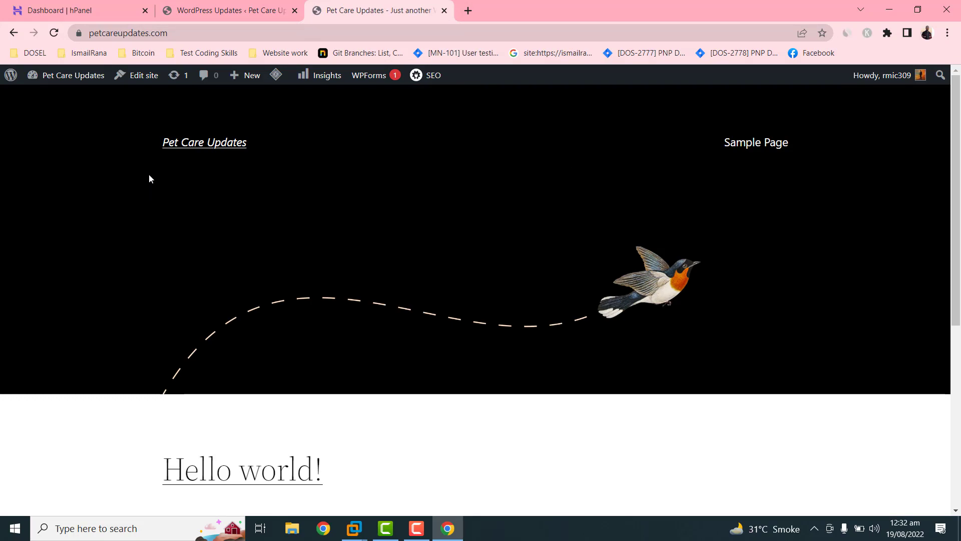
{"action": "left_click_drag", "start_coordinate": [960, 113], "coordinate": [960, 64]}
{"action": "left_click_drag", "start_coordinate": [958, 136], "coordinate": [960, 106]}
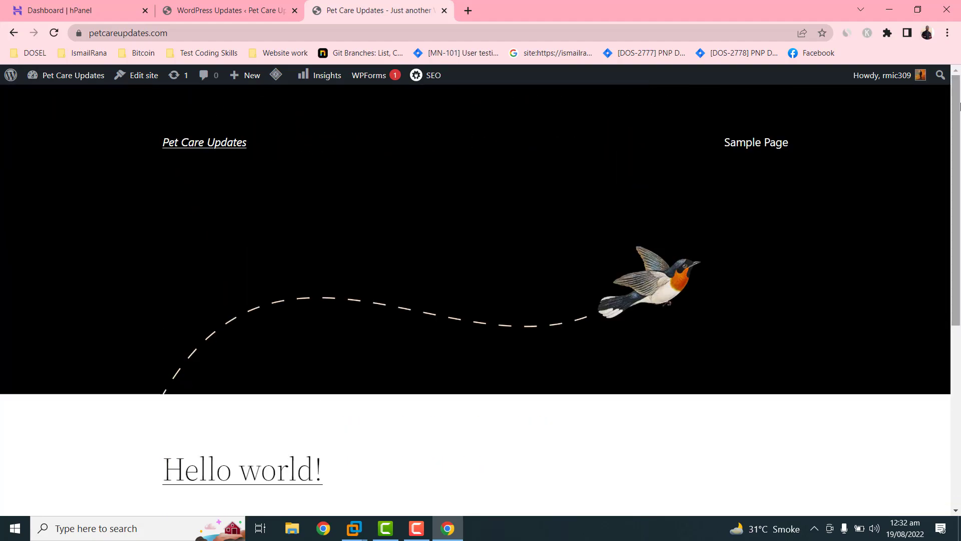
{"action": "left_click", "coordinate": [741, 144]}
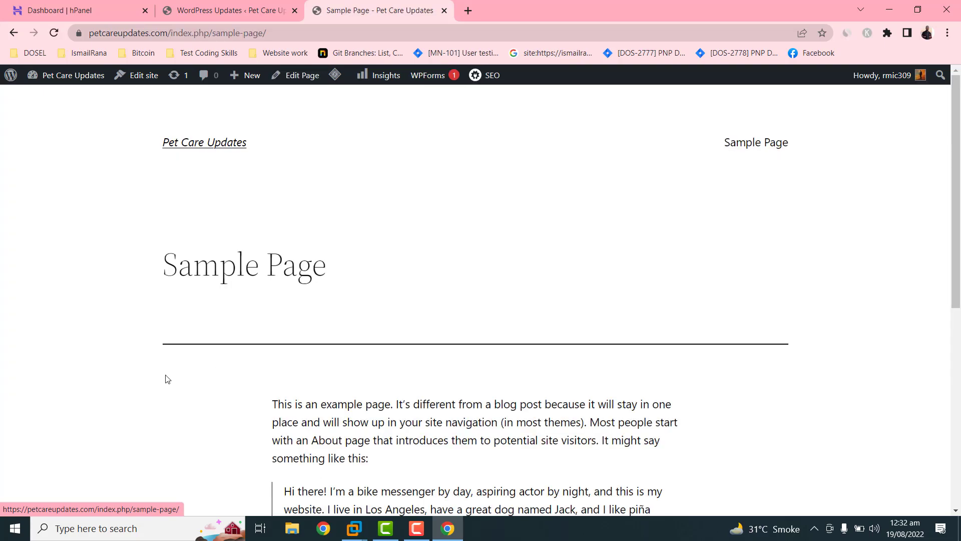
{"action": "mouse_move", "coordinate": [960, 158]}
{"action": "left_mouse_down"}
{"action": "mouse_move", "coordinate": [960, 370]}
{"action": "mouse_move", "coordinate": [960, 171]}
{"action": "left_mouse_up"}
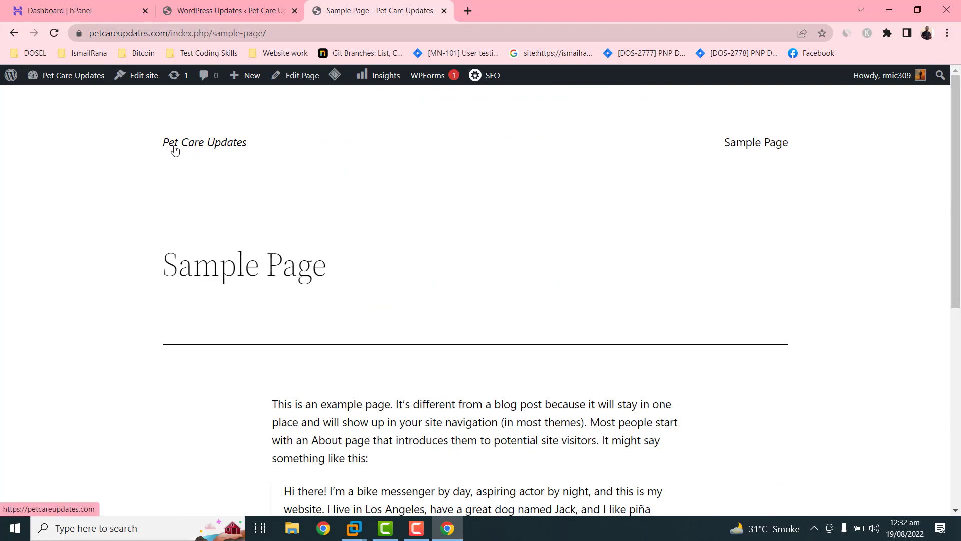
Step: Update the Akismet Anti-Spam plugin from the WordPress Updates page
{"action": "left_click", "coordinate": [207, 10]}
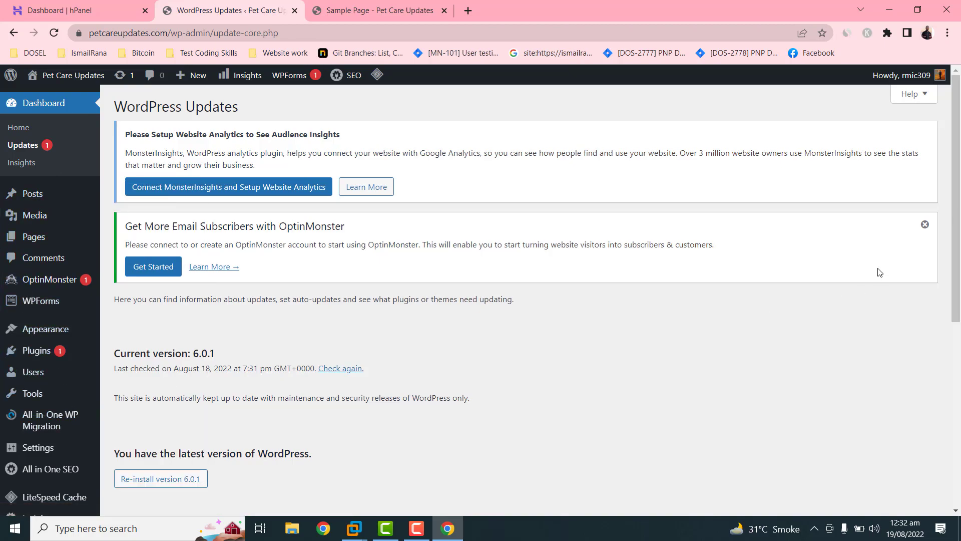
{"action": "scroll", "coordinate": [946, 354], "scroll_direction": "down", "scroll_amount": 3}
{"action": "scroll", "coordinate": [946, 353], "scroll_direction": "down", "scroll_amount": 3}
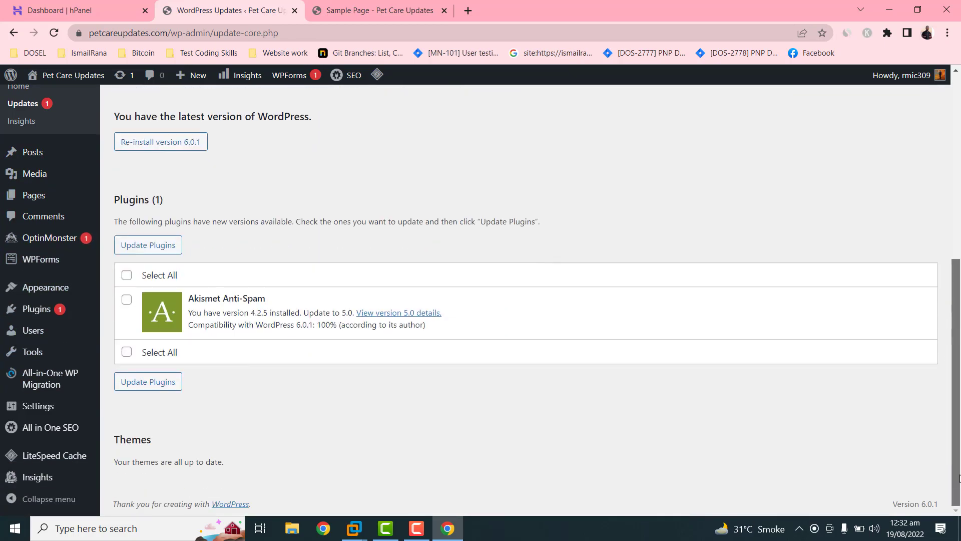
{"action": "scroll", "coordinate": [958, 395], "scroll_direction": "up", "scroll_amount": 1}
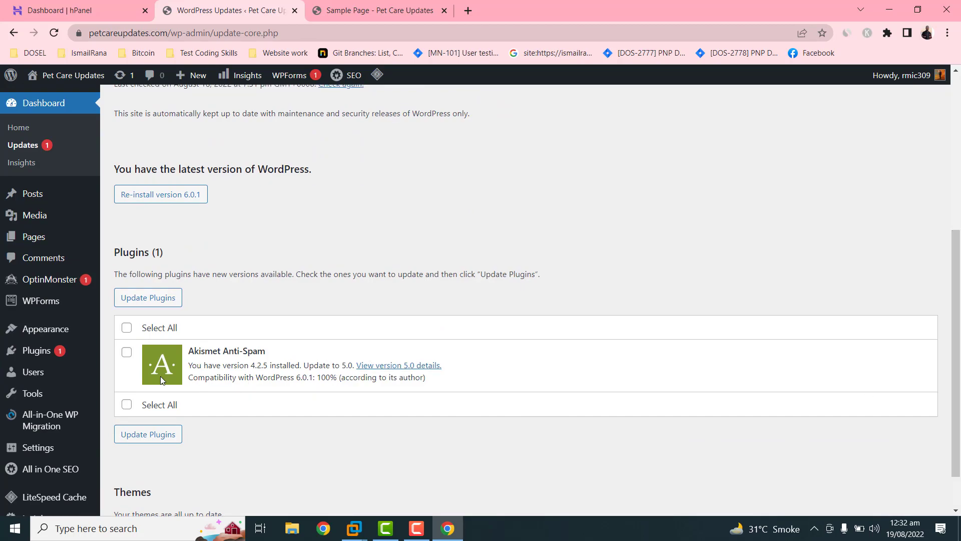
{"action": "left_click", "coordinate": [128, 350]}
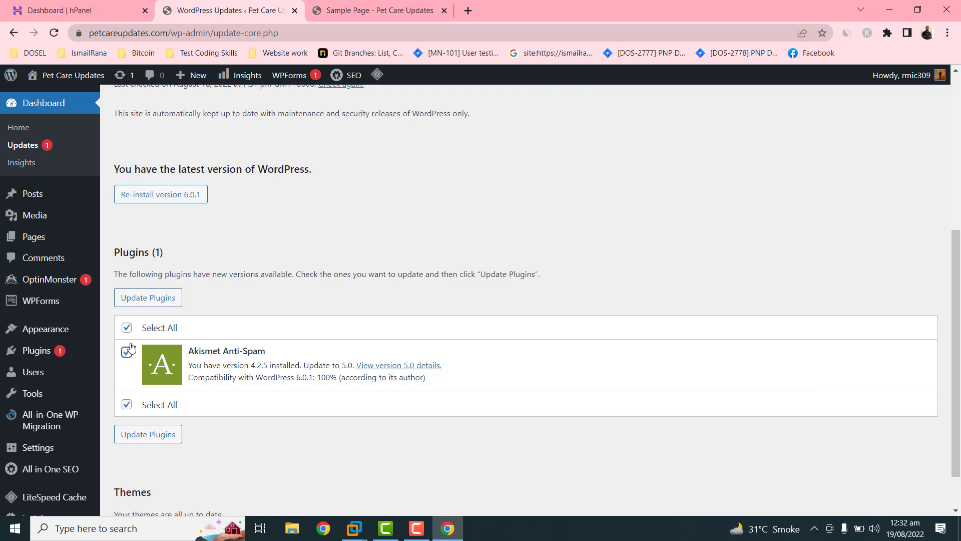
{"action": "left_click", "coordinate": [142, 303]}
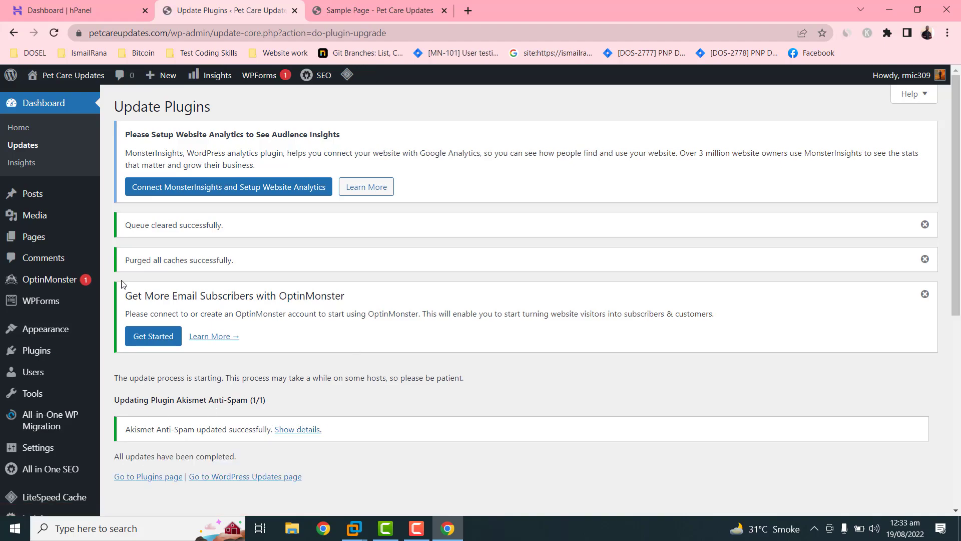
Step: Go to the WordPress admin's Dashboard home and look over its widgets
{"action": "left_click", "coordinate": [55, 106]}
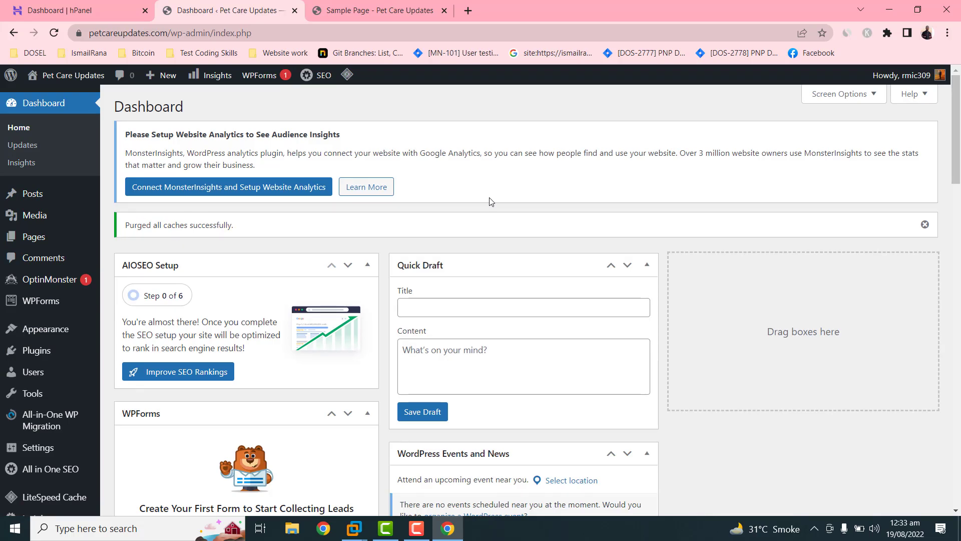
{"action": "left_click_drag", "start_coordinate": [956, 137], "coordinate": [913, 466]}
{"action": "left_click_drag", "start_coordinate": [946, 406], "coordinate": [952, 80]}
Step: Enter "WordPress Installation Test" as the Quick Draft title
{"action": "left_click", "coordinate": [454, 301]}
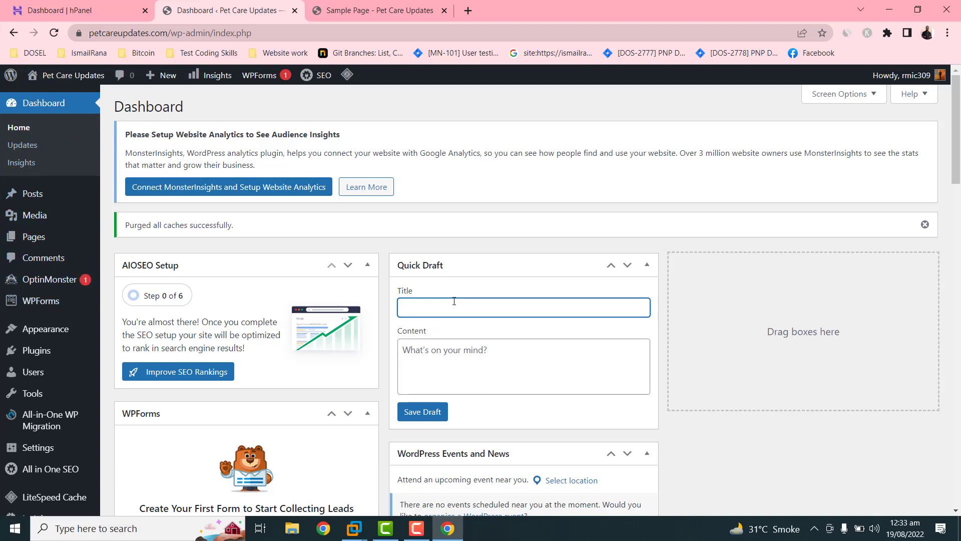
{"action": "type", "text": "WordPress"}
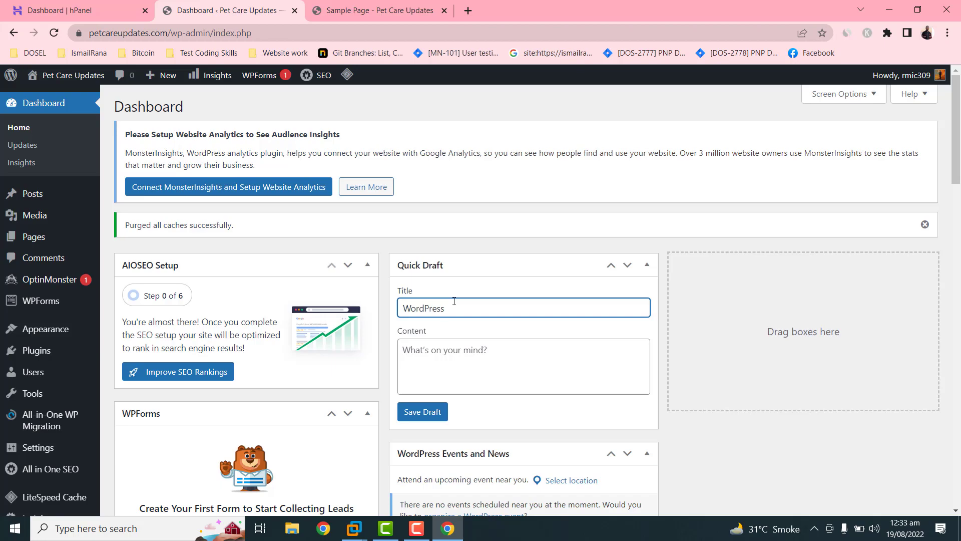
{"action": "type", "text": "Installation Test"}
{"action": "key", "text": "Tab"}
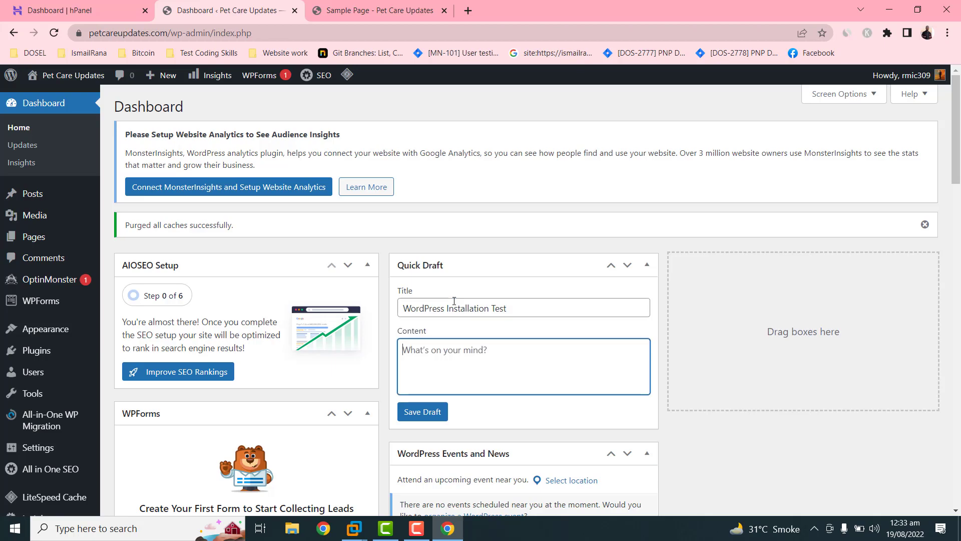
Step: Write the Quick Draft content "This is test post for sucessfull wordpress installation on Hostinger.com."
{"action": "type", "text": "This is"}
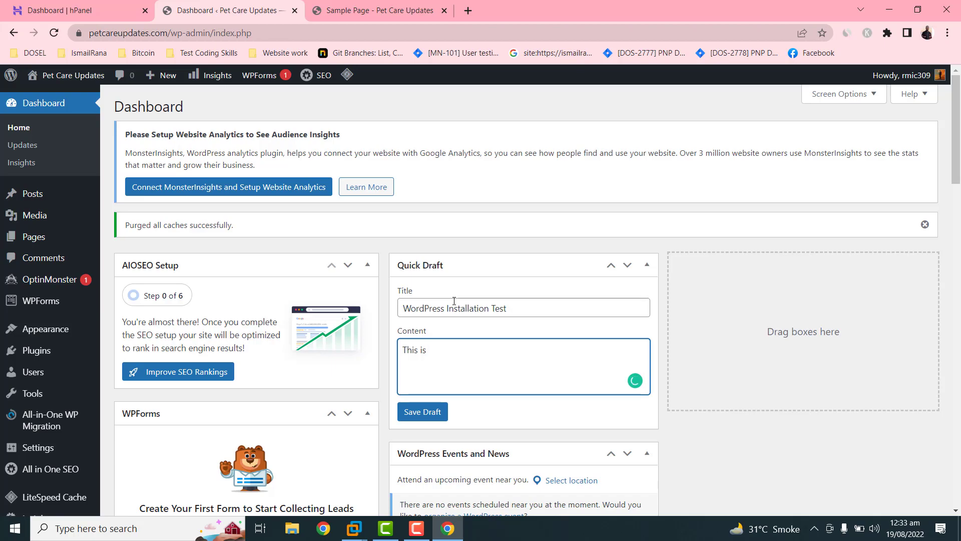
{"action": "type", "text": " test post for su"}
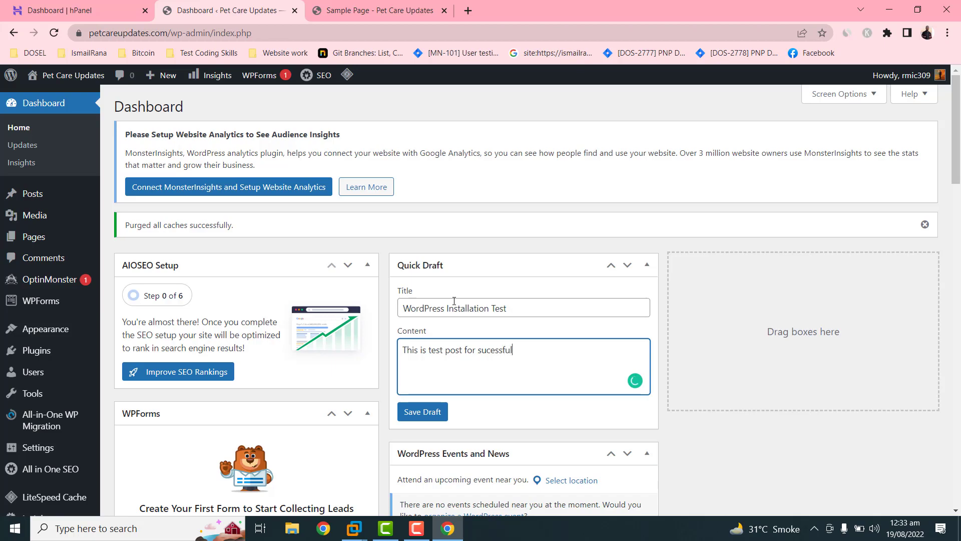
{"action": "type", "text": "cesfuly"}
{"action": "key", "text": "BackSpace"}
{"action": "key", "text": "BackSpace"}
{"action": "key", "text": "BackSpace"}
{"action": "key", "text": "BackSpace"}
{"action": "type", "text": "sfull wordpr"}
{"action": "type", "text": "ess"}
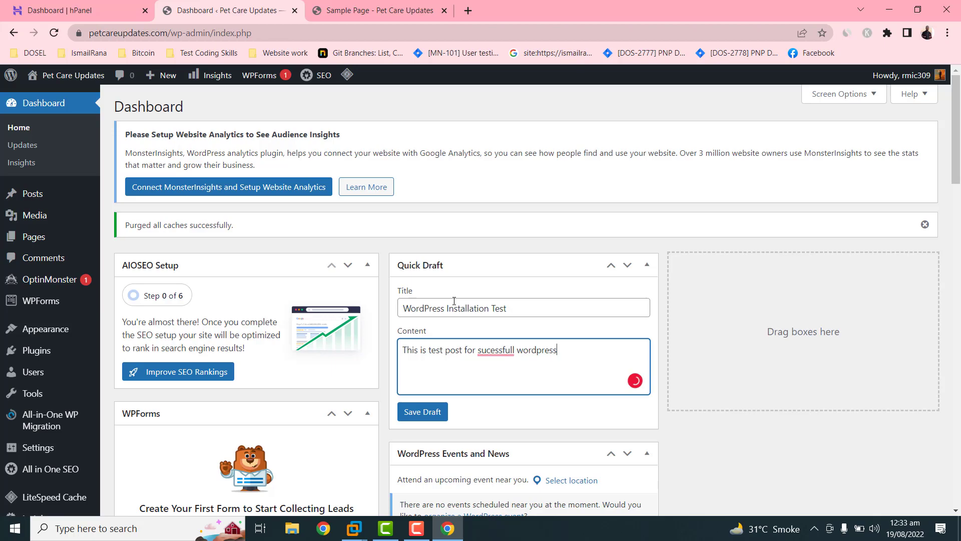
{"action": "type", "text": " instati"}
{"action": "type", "text": "llation "}
{"action": "type", "text": "on Hostinger"}
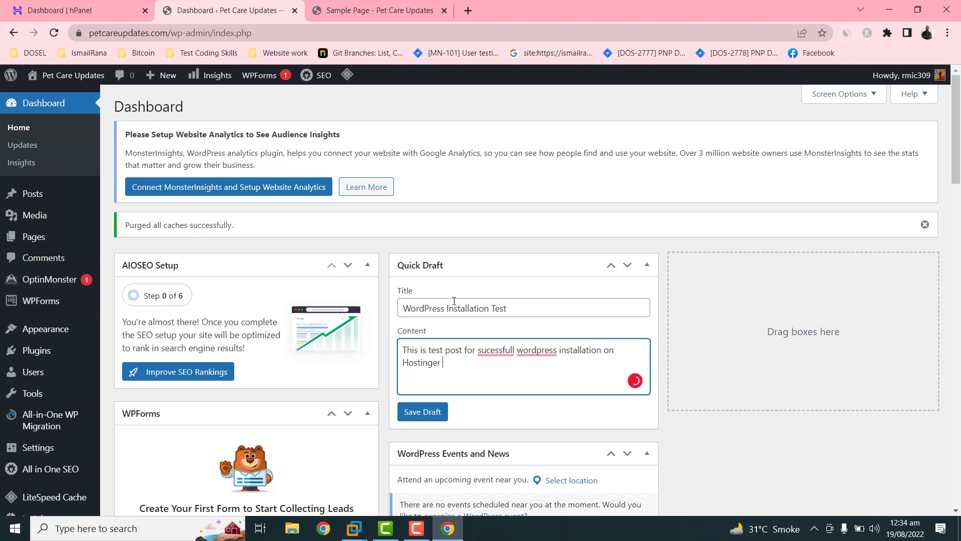
{"action": "type", "text": ".com."}
Step: Accept the Grammarly corrections "a test", "successful" and "WordPress" in the draft's content and save the draft
{"action": "mouse_move", "coordinate": [433, 346]}
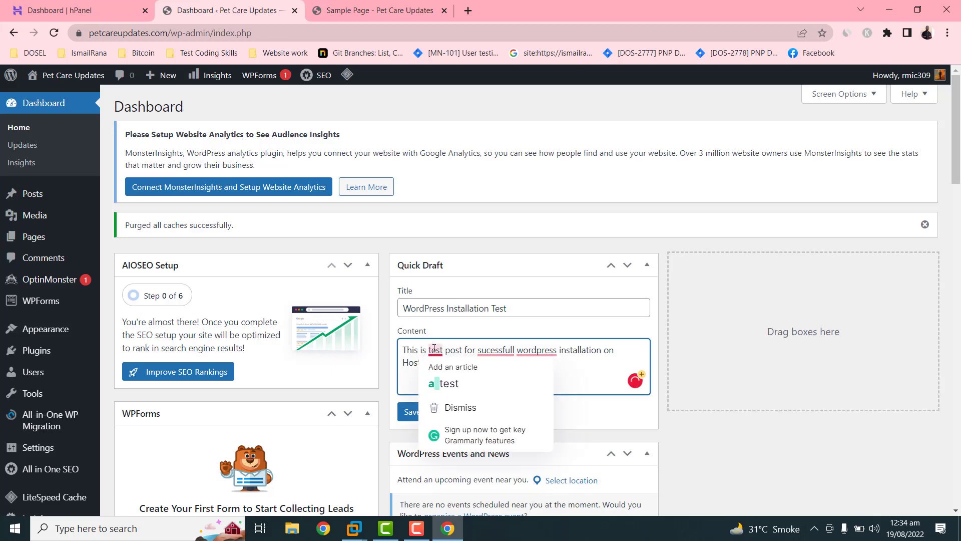
{"action": "left_click", "coordinate": [440, 381]}
{"action": "mouse_move", "coordinate": [504, 351]}
{"action": "left_click", "coordinate": [512, 383]}
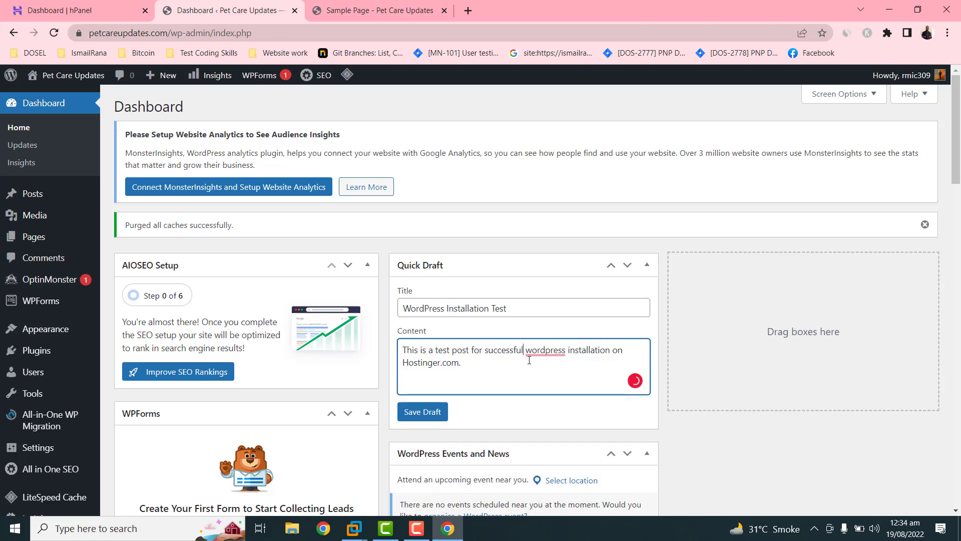
{"action": "mouse_move", "coordinate": [543, 351]}
{"action": "left_click", "coordinate": [521, 371]}
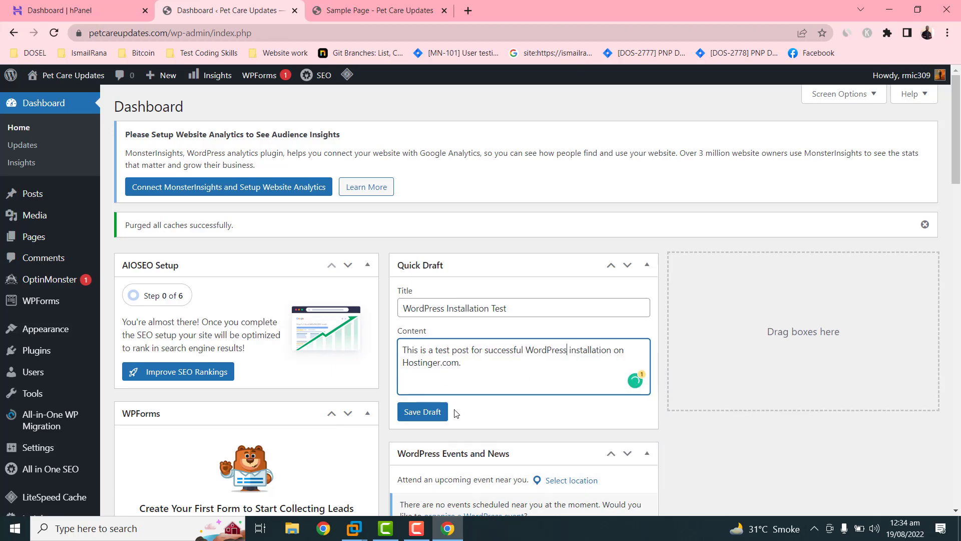
{"action": "left_click", "coordinate": [414, 417]}
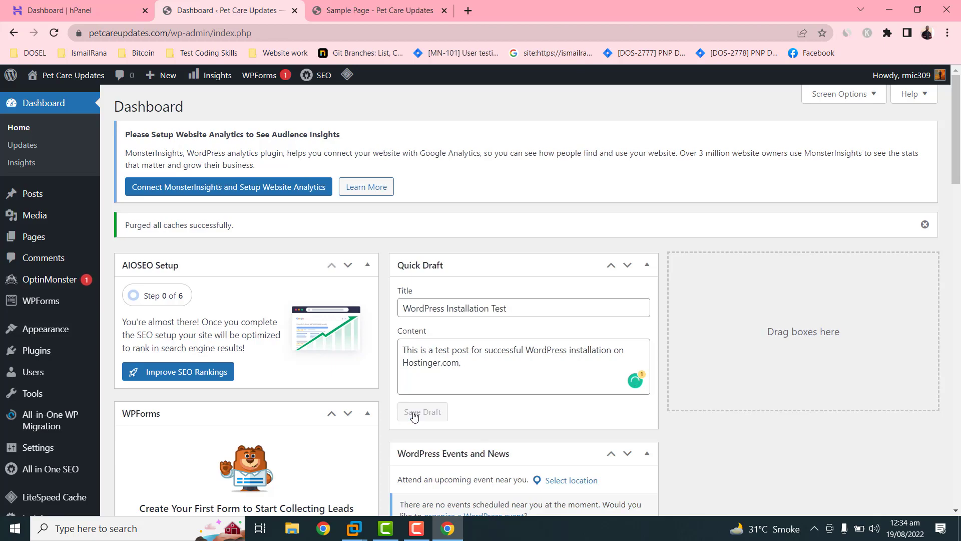
{"action": "scroll", "coordinate": [503, 334], "scroll_direction": "down", "scroll_amount": 2}
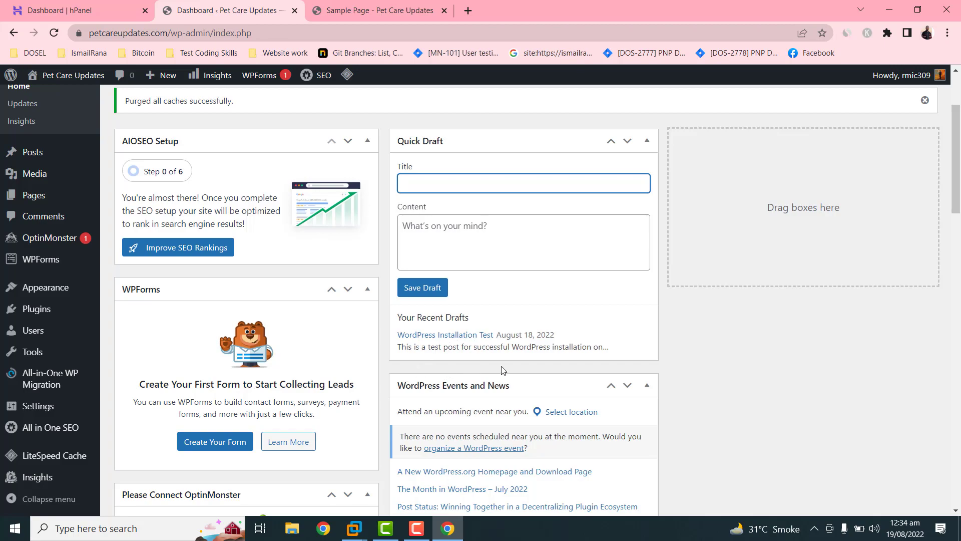
Step: Create a new post and dismiss the block editor's welcome guide
{"action": "mouse_move", "coordinate": [154, 86]}
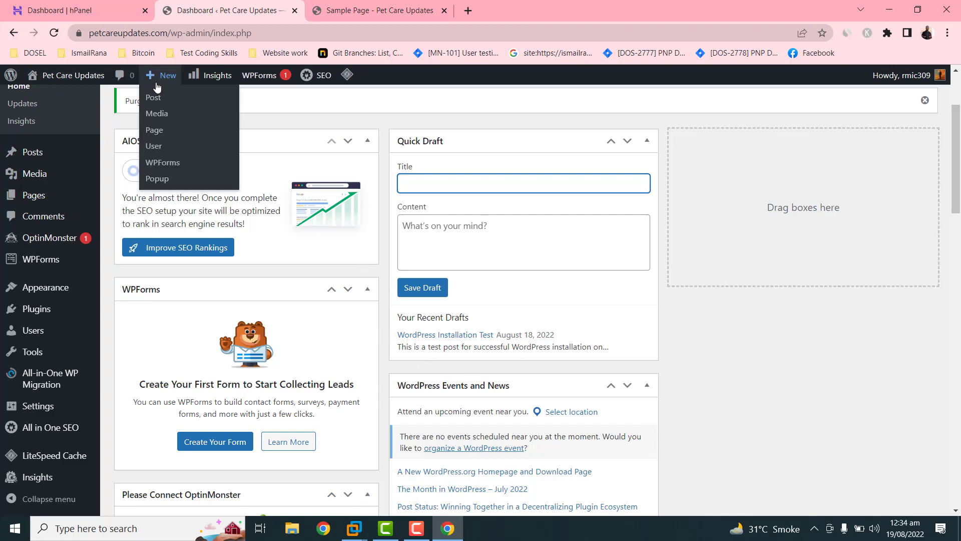
{"action": "left_click", "coordinate": [154, 106]}
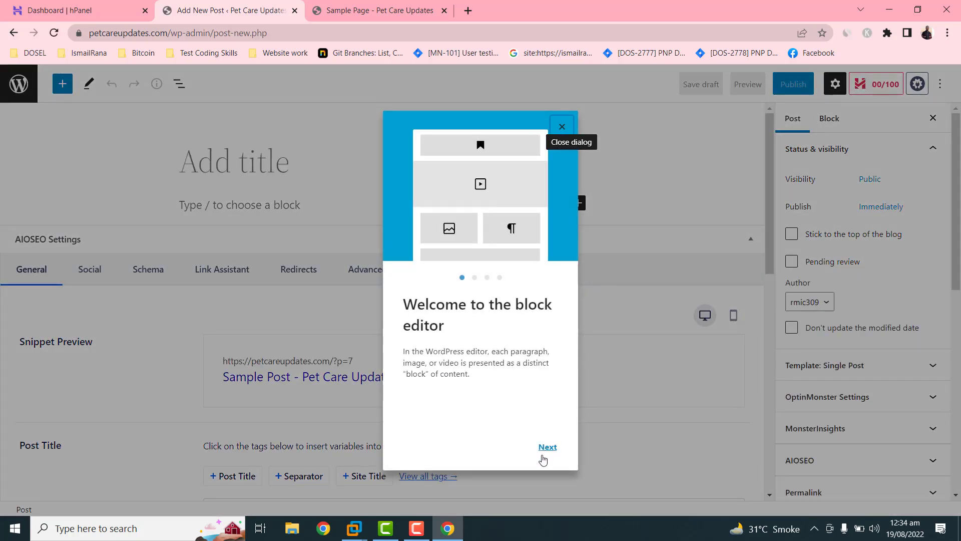
{"action": "left_click", "coordinate": [571, 129]}
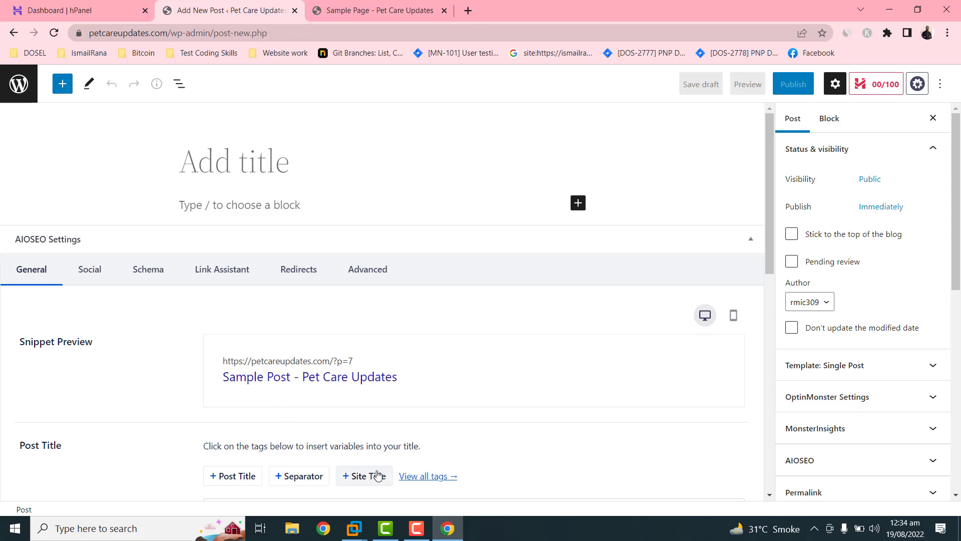
Step: Look through the AIOSEO settings beneath the new post
{"action": "left_click_drag", "start_coordinate": [769, 224], "coordinate": [717, 488]}
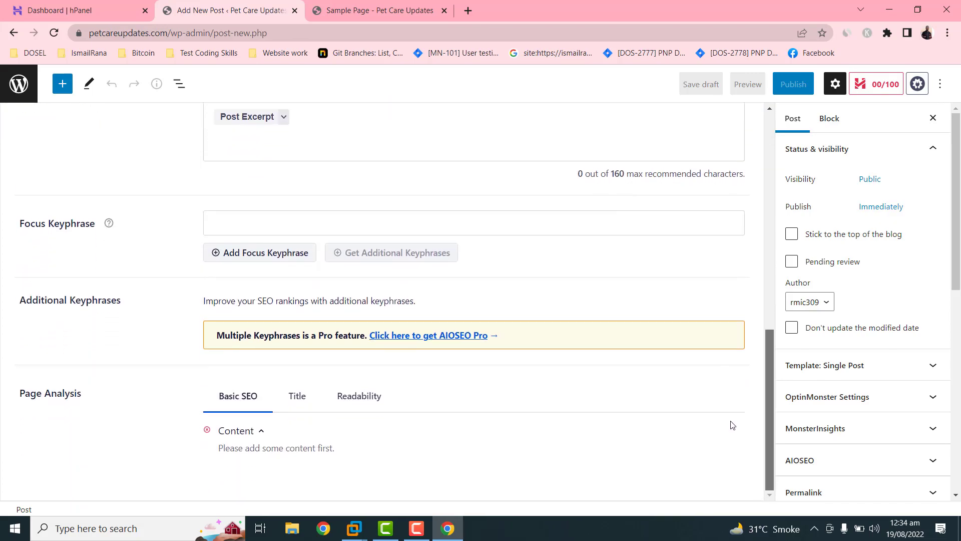
{"action": "scroll", "coordinate": [744, 403], "scroll_direction": "up", "scroll_amount": 2}
{"action": "scroll", "coordinate": [746, 300], "scroll_direction": "up", "scroll_amount": 10}
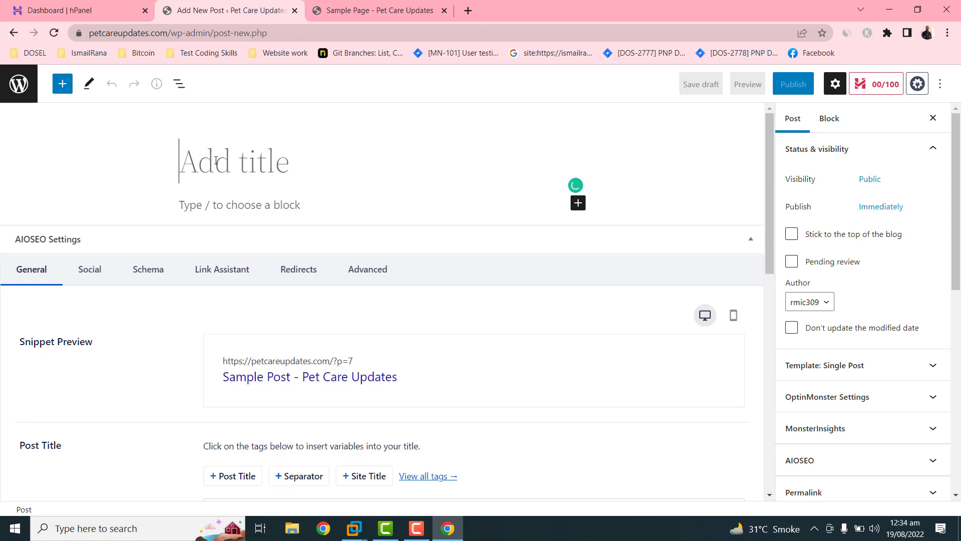
Step: Title the new post "Test Post", add the paragraph "Pet Care Updates" and publish it
{"action": "type", "text": "Test Post"}
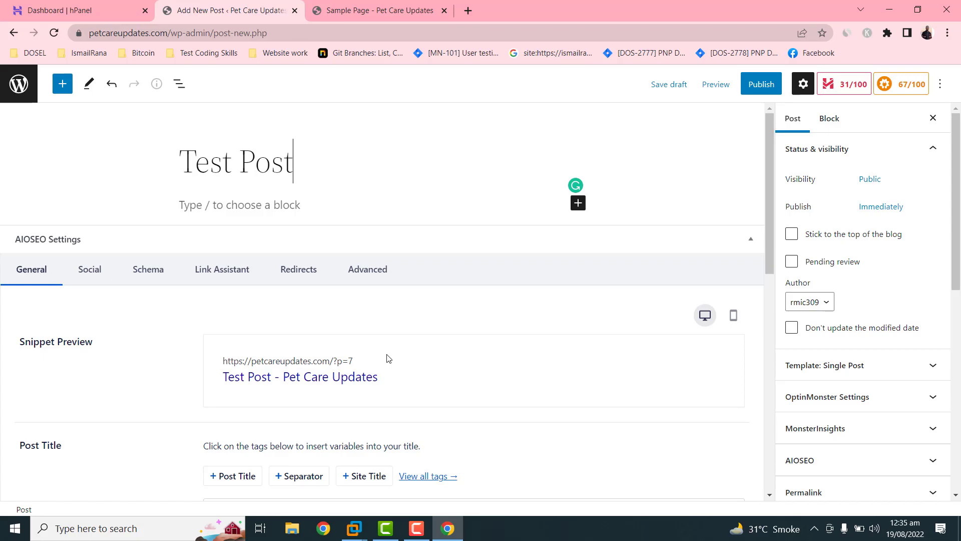
{"action": "left_click", "coordinate": [323, 205]}
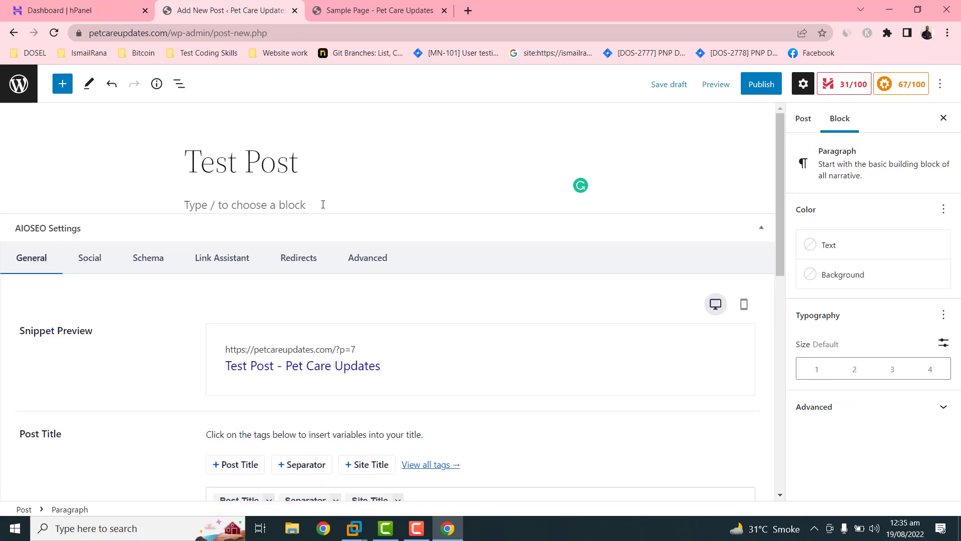
{"action": "type", "text": "Pte"}
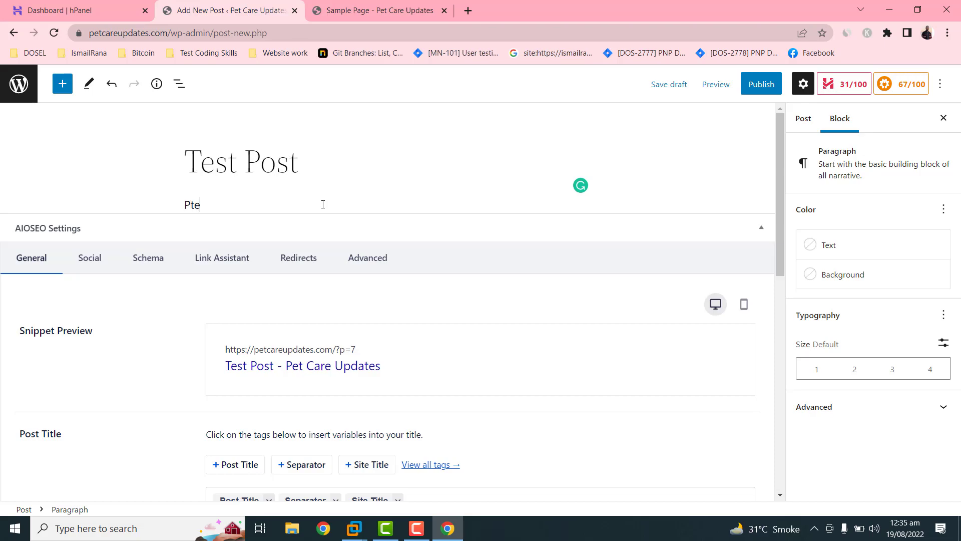
{"action": "type", "text": " Care Updates"}
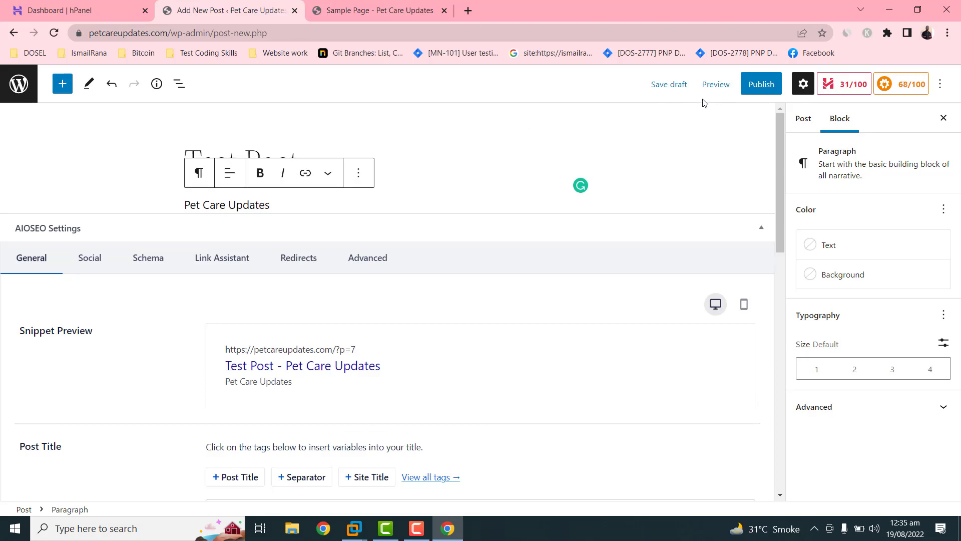
{"action": "left_click", "coordinate": [760, 84]}
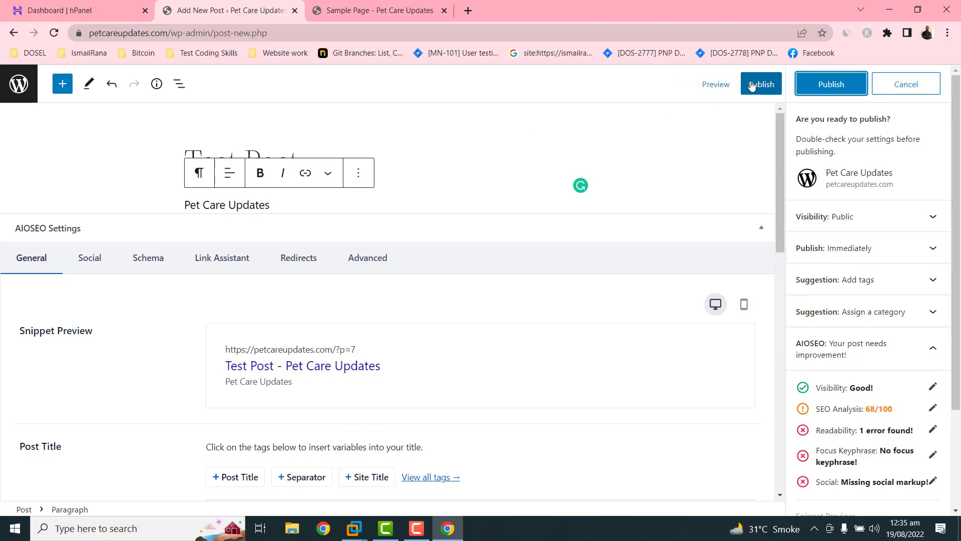
{"action": "left_click", "coordinate": [830, 85]}
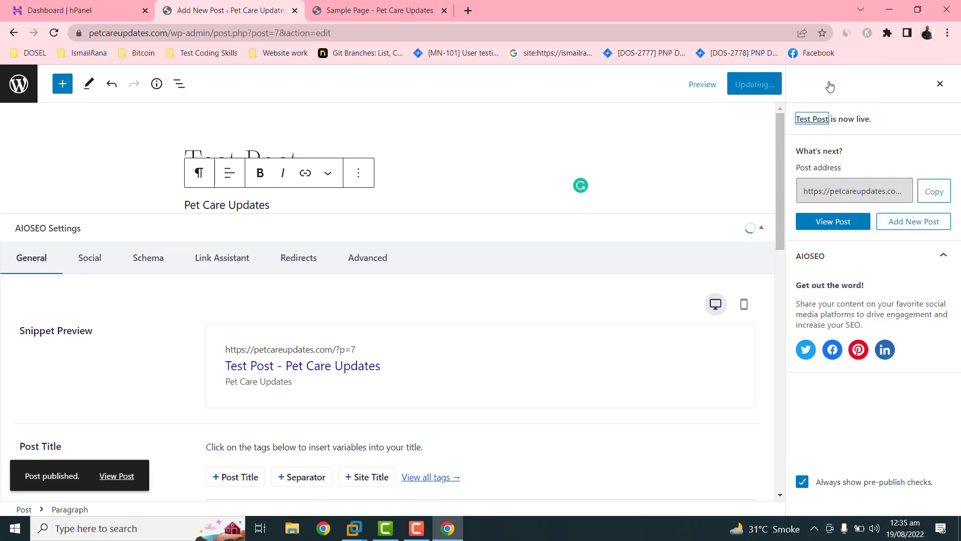
Step: View the published Test Post on the live site and return to the post editor
{"action": "left_click", "coordinate": [109, 479]}
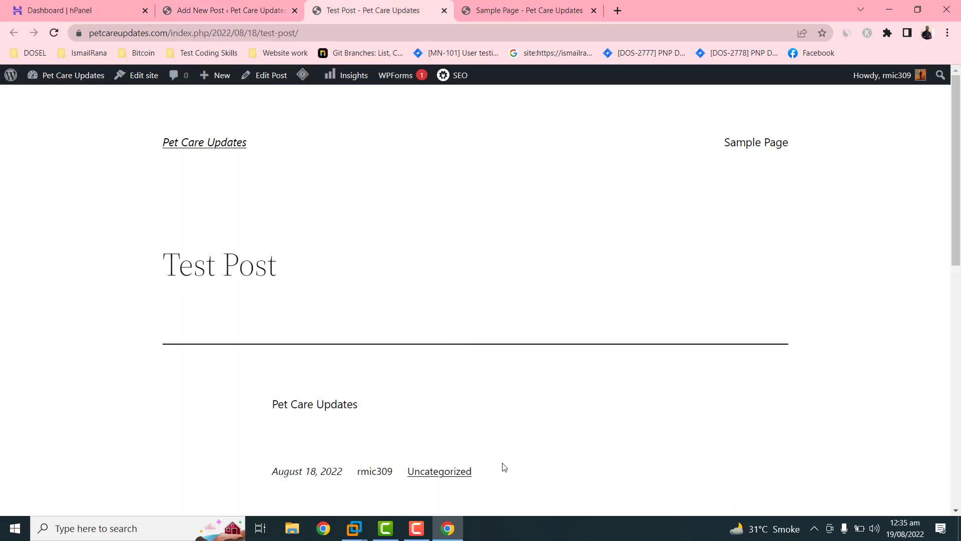
{"action": "left_click_drag", "start_coordinate": [956, 185], "coordinate": [957, 76]}
{"action": "left_click", "coordinate": [444, 11]}
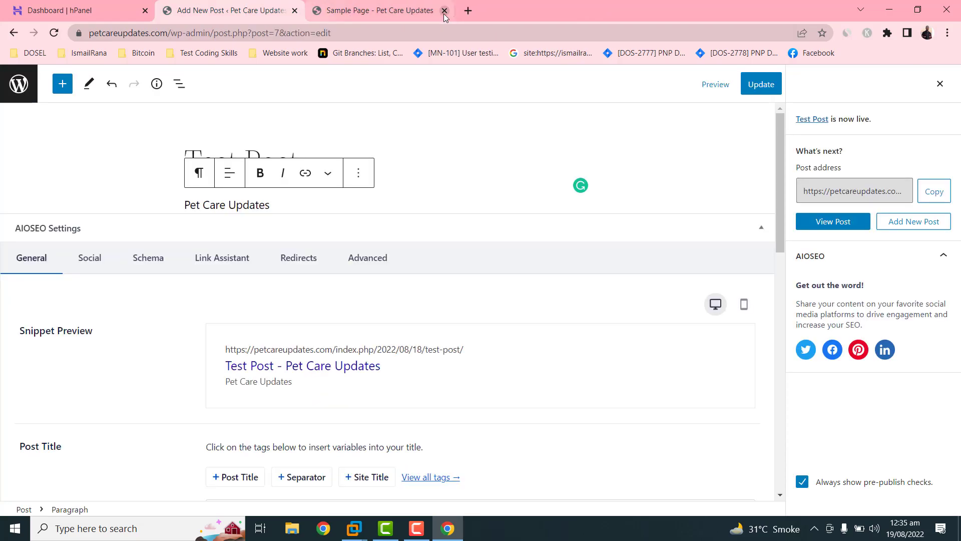